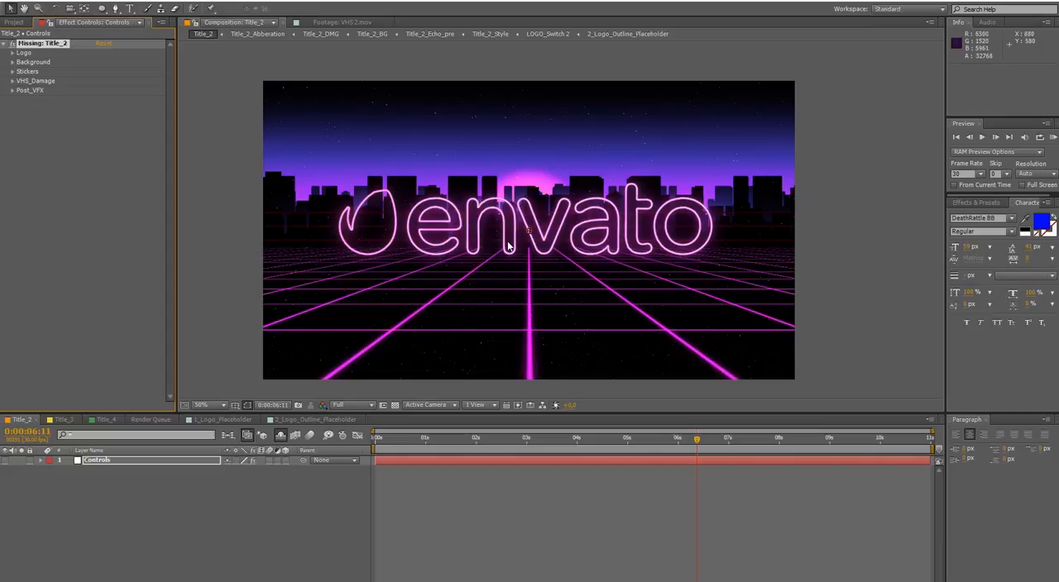
Switch the logo from outline to fill and test it with Colorize Logo turned off and on
click(13, 53)
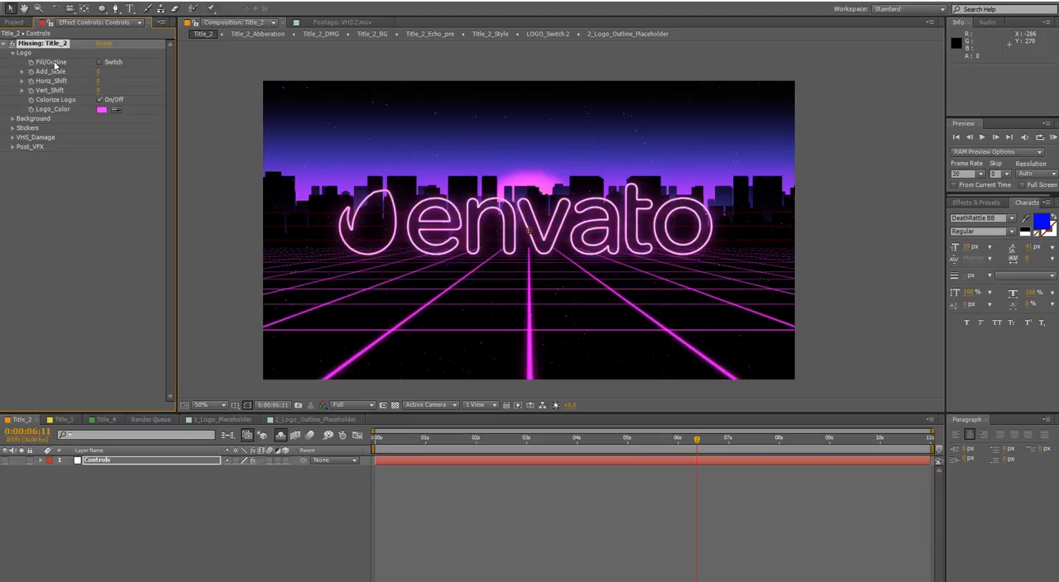
click(100, 62)
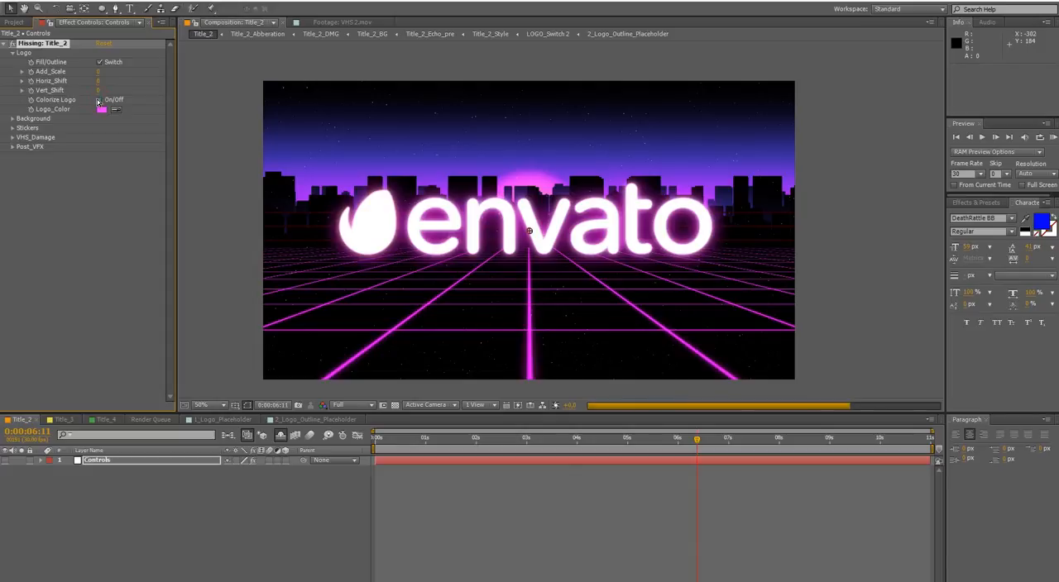
click(97, 100)
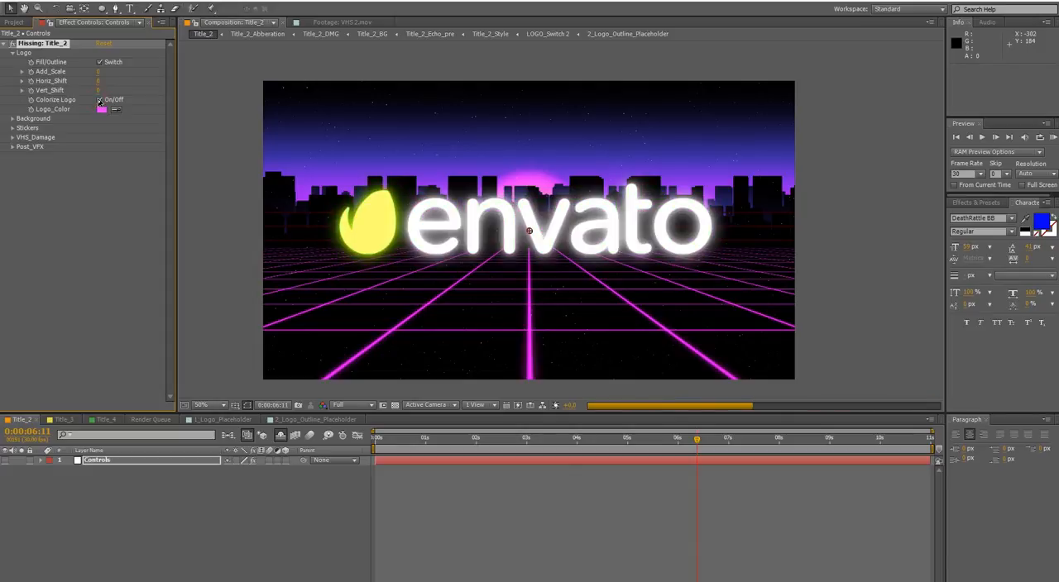
Set Logo_Color to light blue and compare the logo with Colorize Logo turned off and back on
click(103, 109)
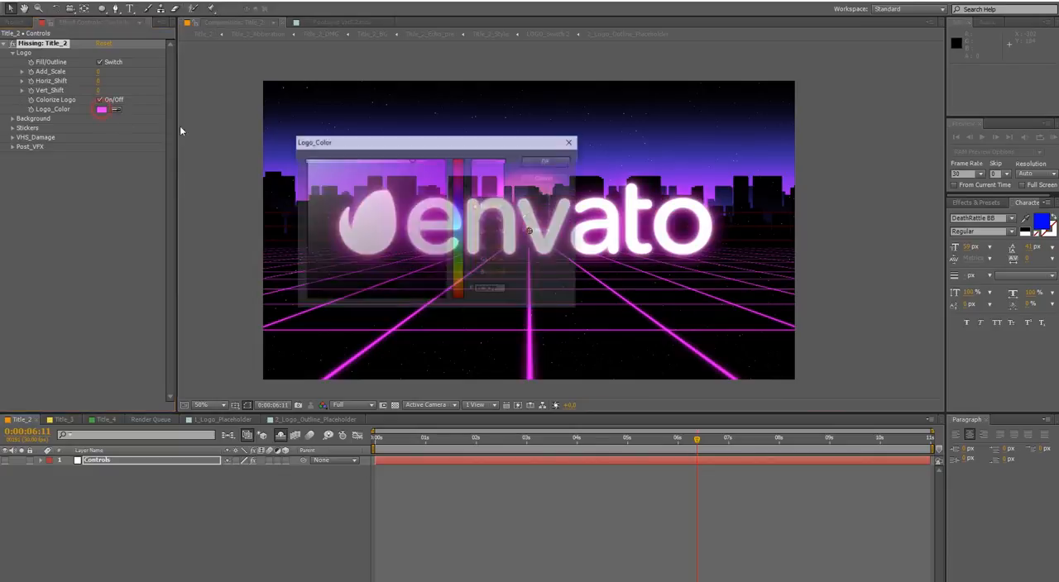
click(458, 220)
click(533, 160)
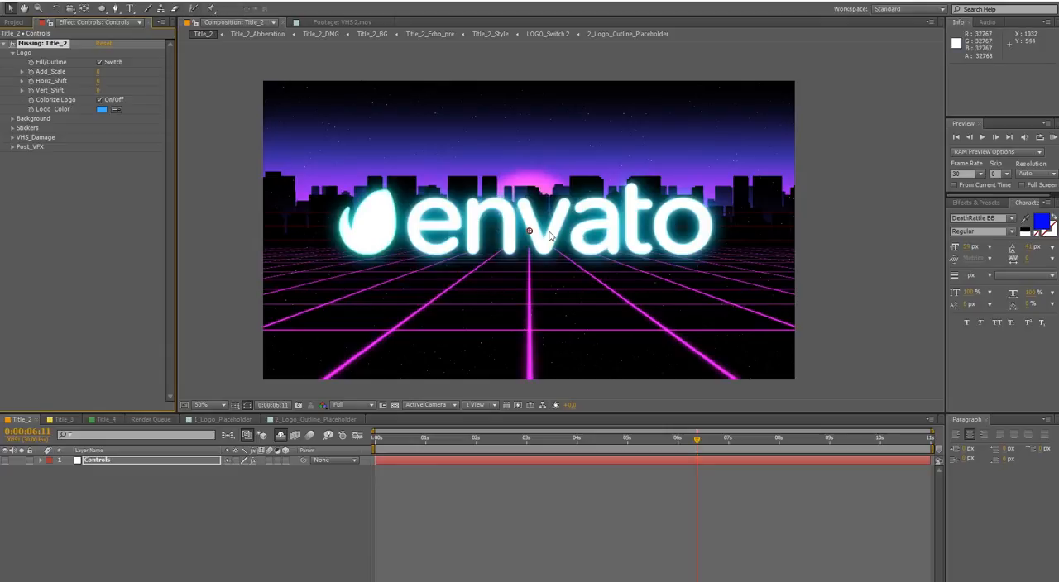
click(99, 100)
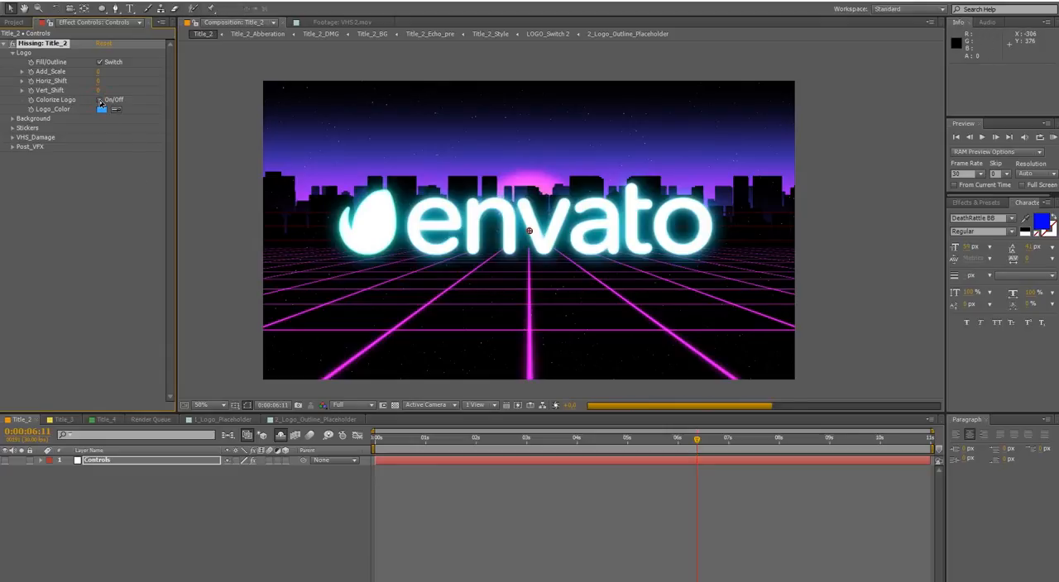
click(99, 101)
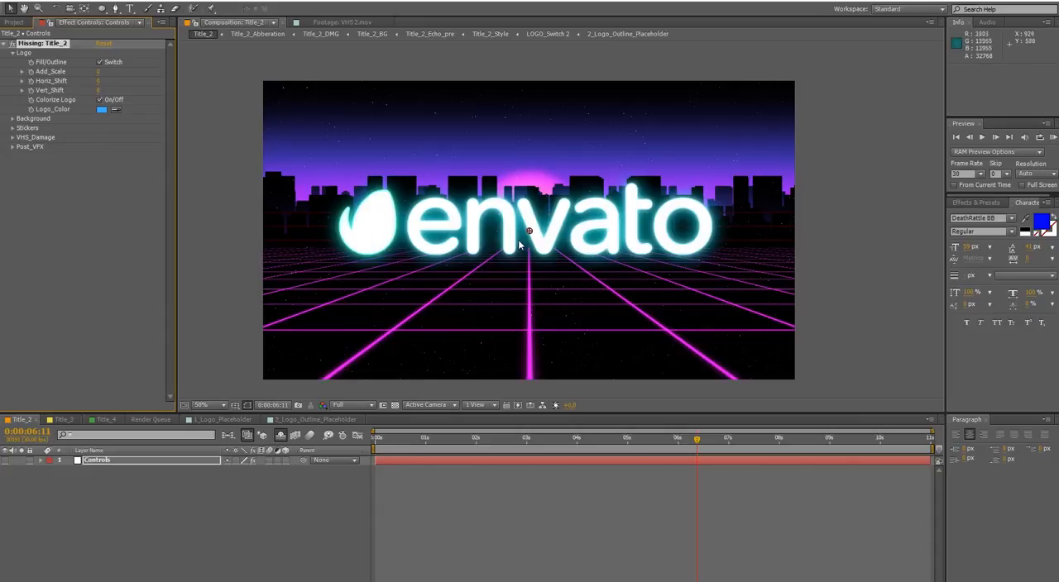
View the available Purge options without purging anything
click(26, 0)
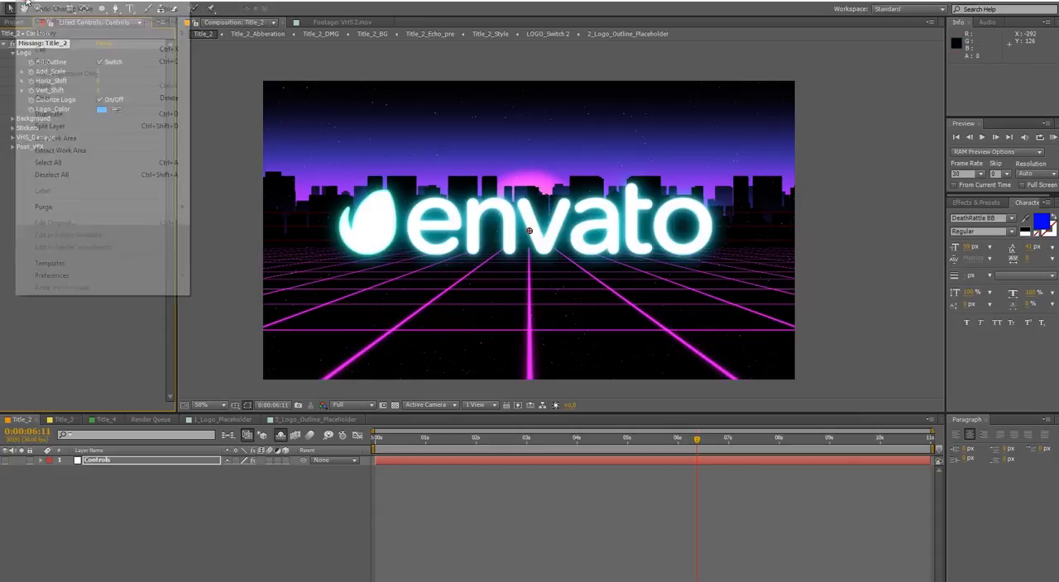
mouse_move(66, 209)
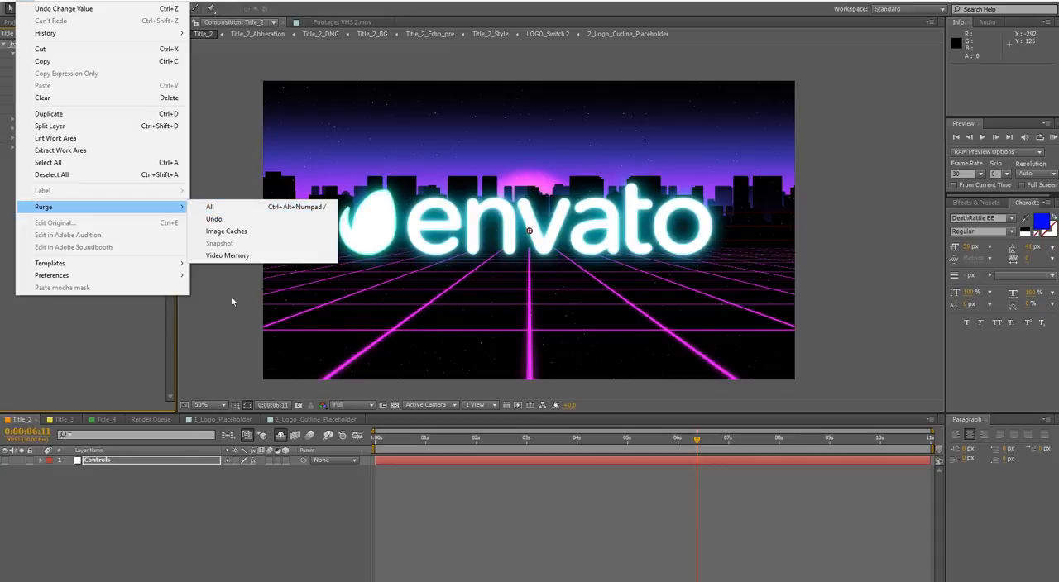
click(135, 350)
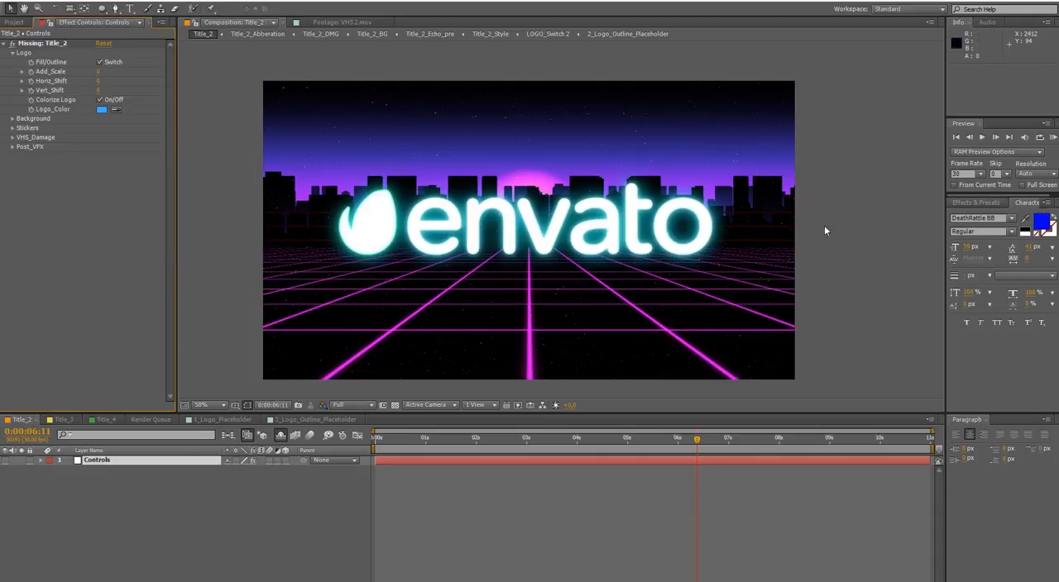
Look through the Background, Stickers, VHS_Damage and Post_VFX control groups of the Title_2 effect
click(13, 119)
click(13, 119)
click(12, 128)
click(12, 128)
click(12, 138)
click(13, 137)
click(12, 146)
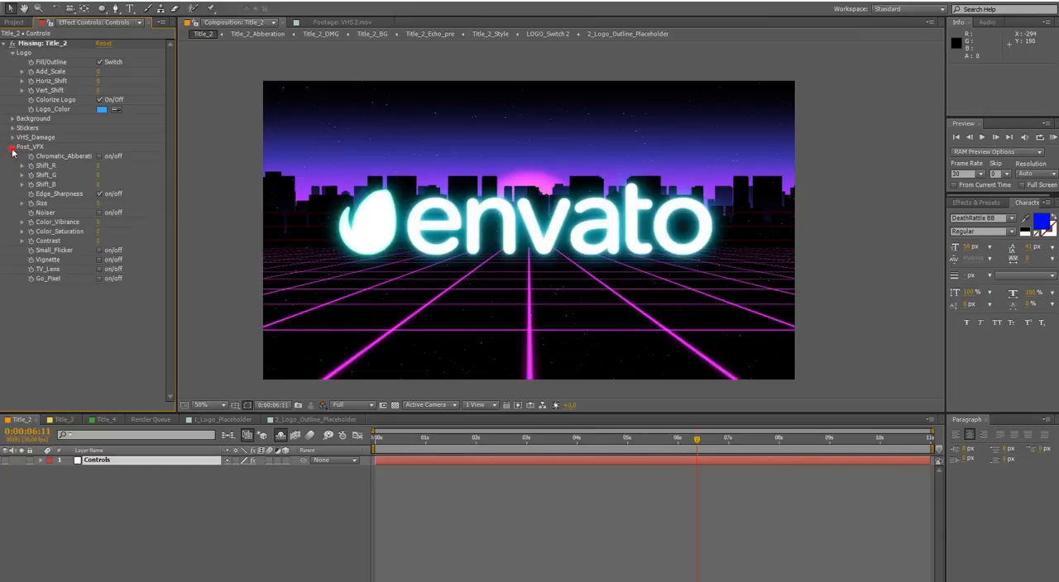
click(12, 147)
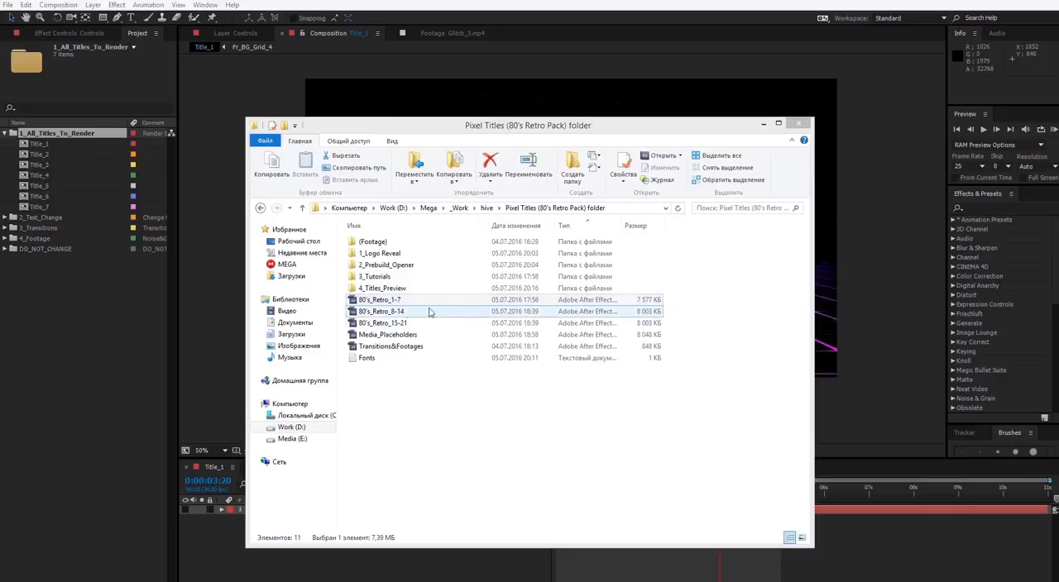
Return from the file browser to After Effects and expand the 2_Text_Change folder in the project
click(119, 326)
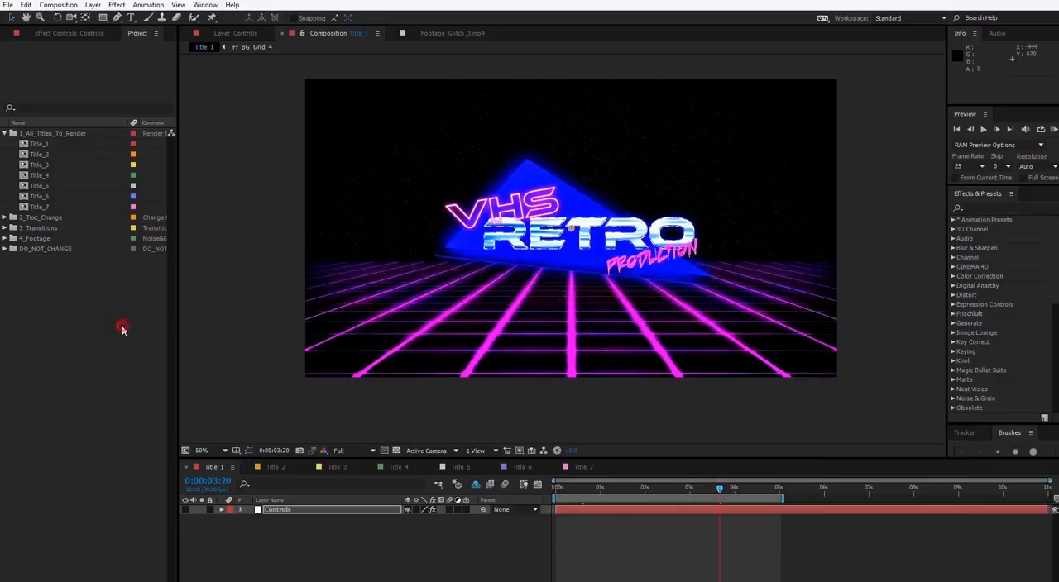
click(37, 135)
click(39, 144)
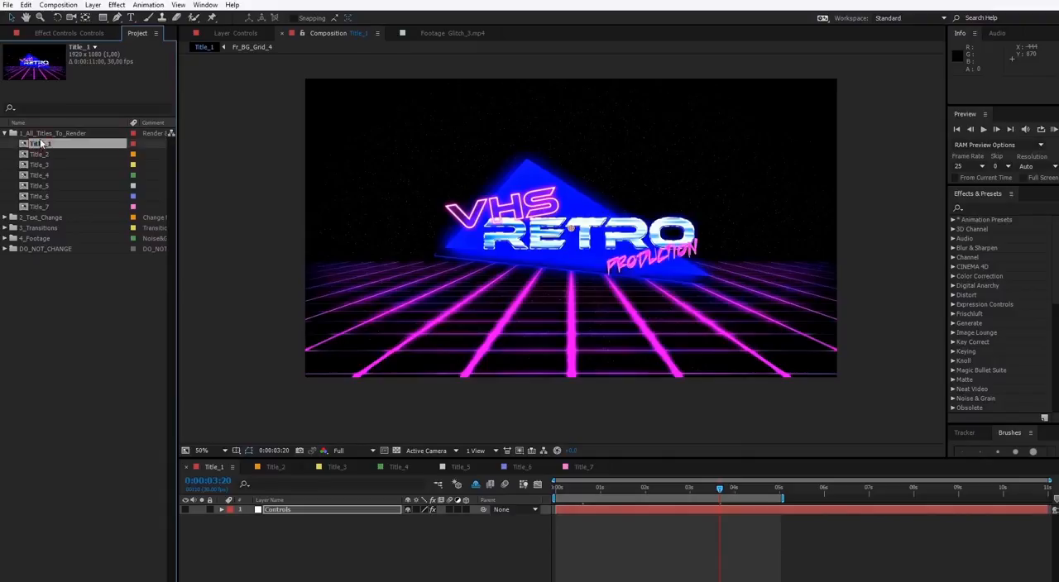
double_click(43, 219)
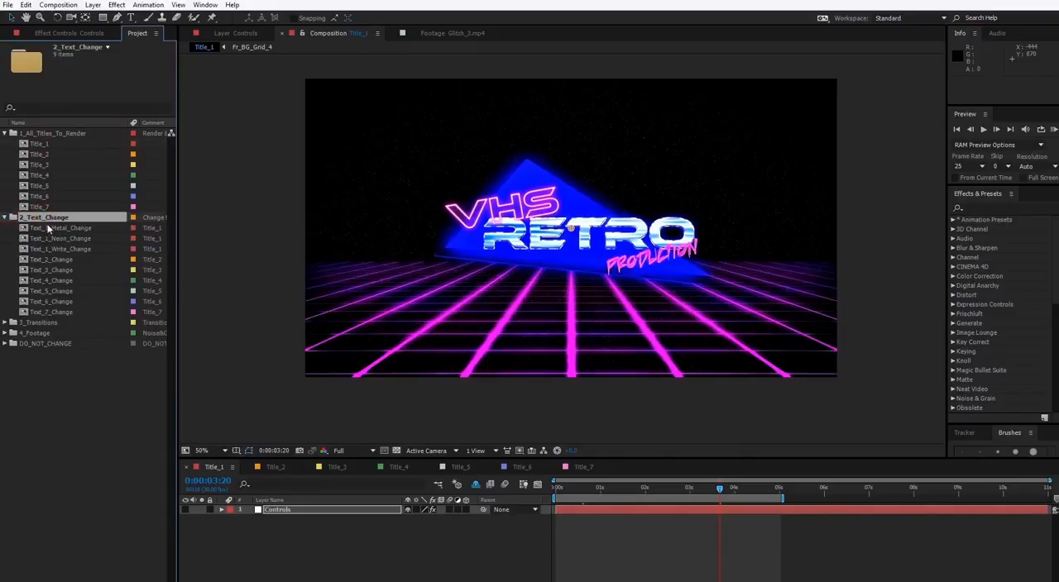
Open the Text_1_Metal_Change composition, select its RETRO text for editing, and close the composition unchanged
double_click(58, 228)
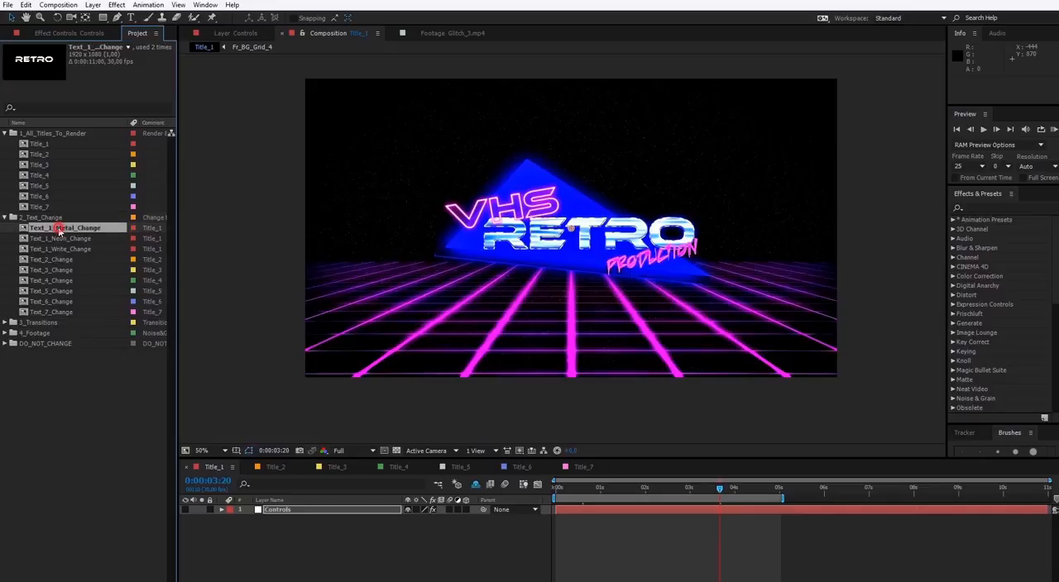
double_click(314, 510)
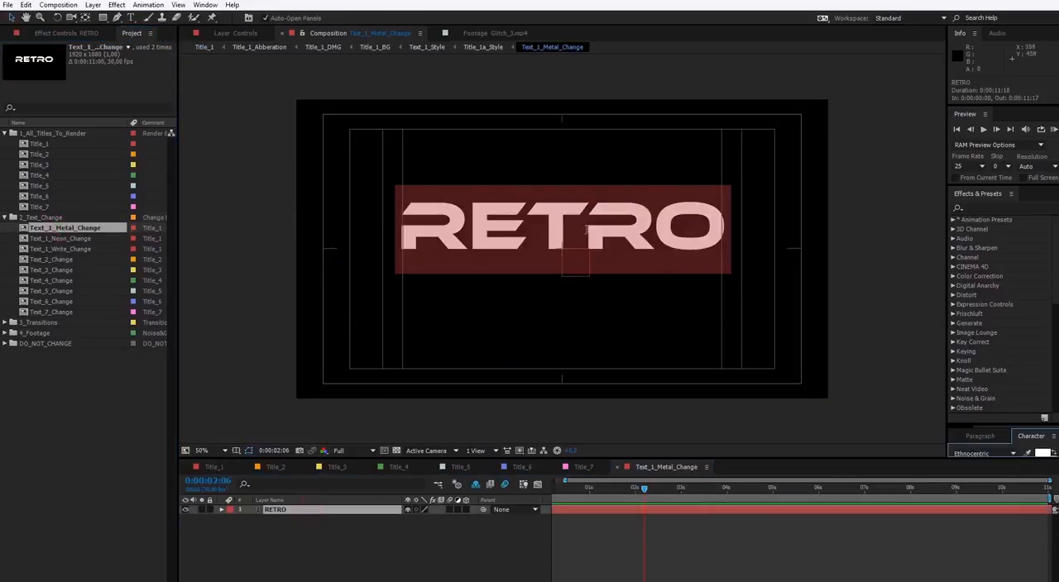
click(274, 556)
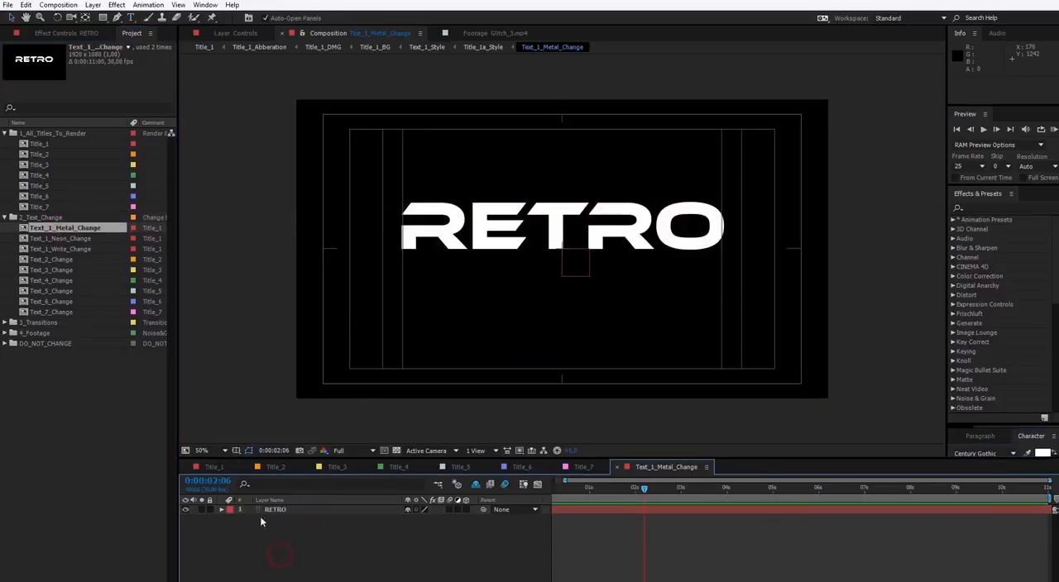
click(617, 468)
Open the Title_1 composition and show the effect controls of its Controls layer
click(42, 144)
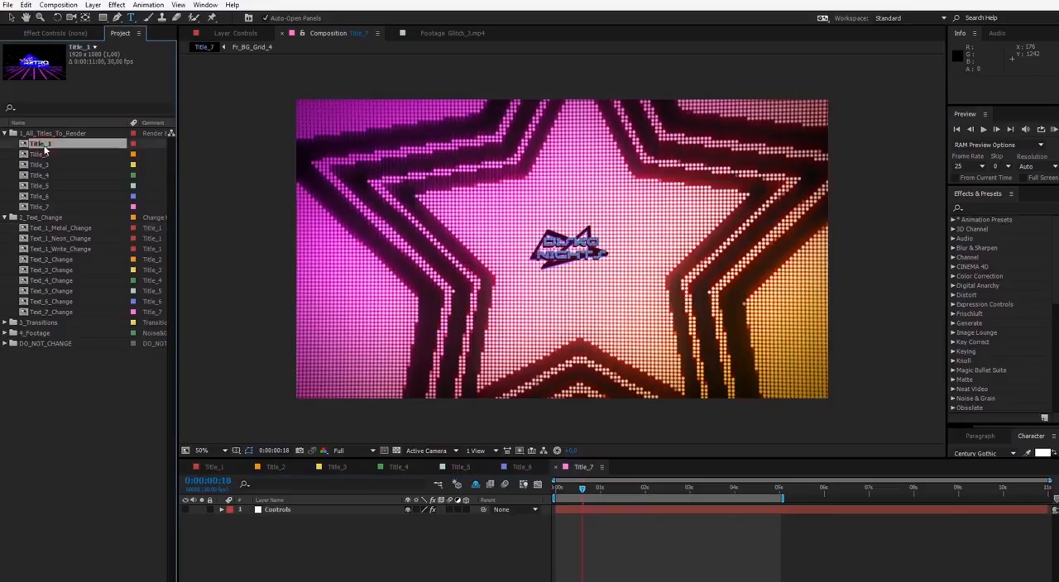
double_click(41, 144)
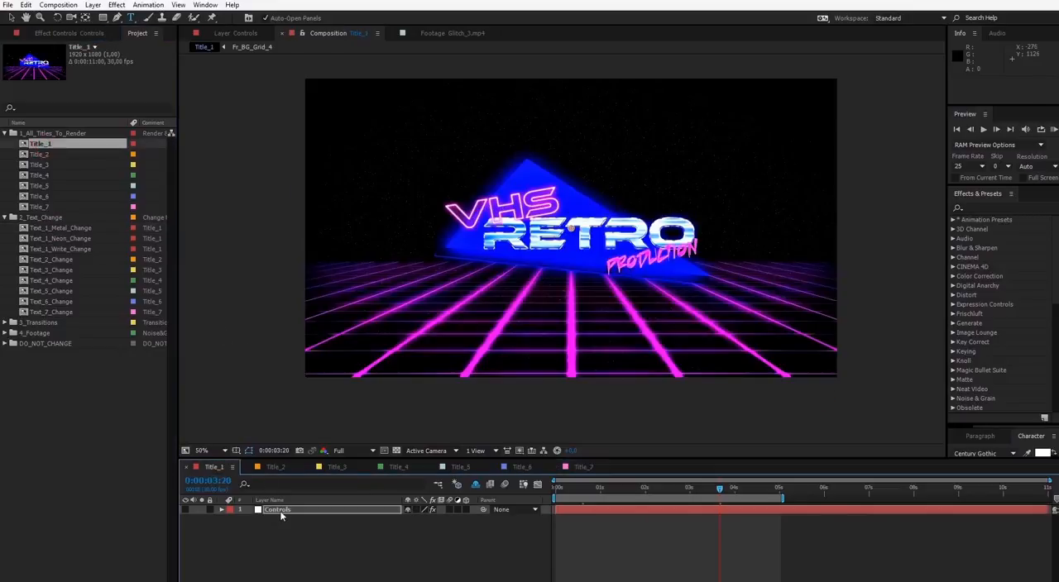
click(280, 510)
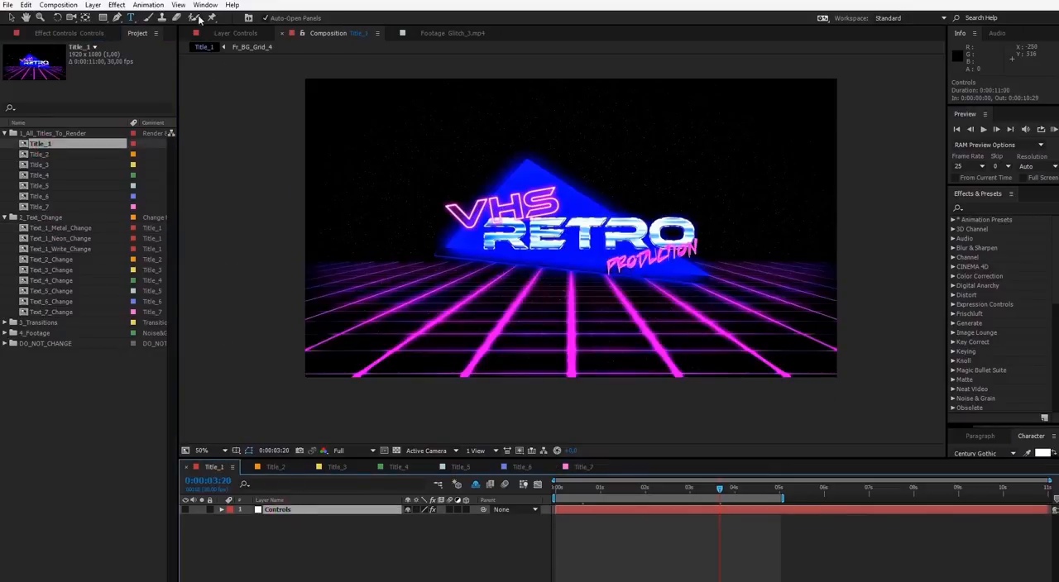
click(69, 33)
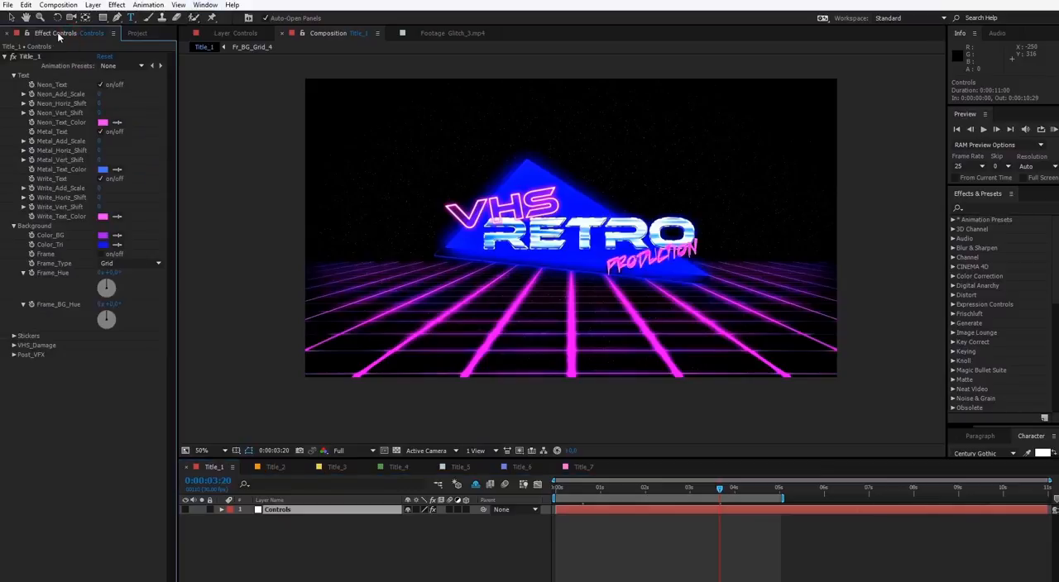
Check the list of available panels, and collapse the Background and Text groups of the Title_1 effect
click(205, 5)
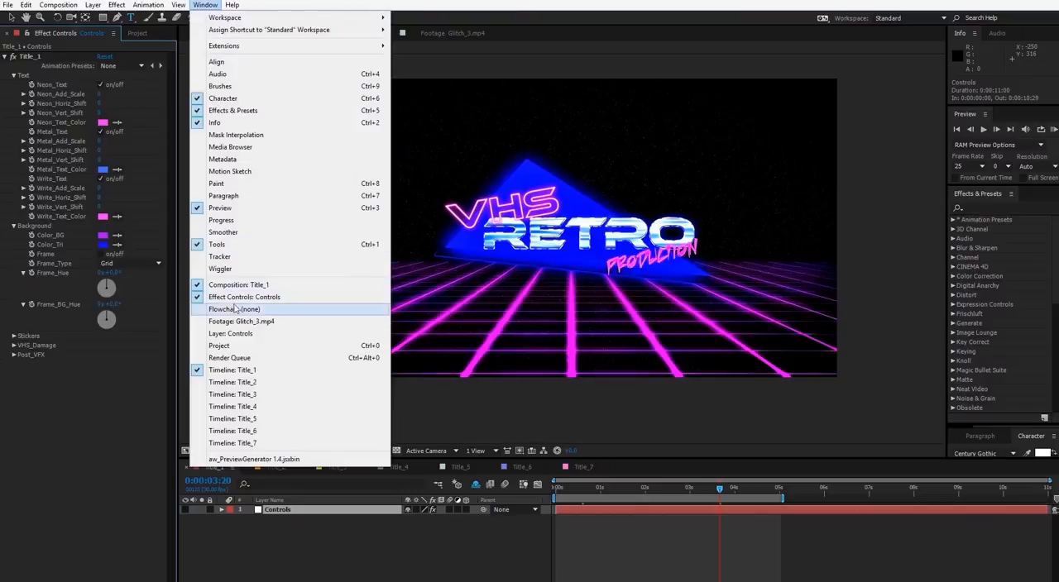
click(96, 404)
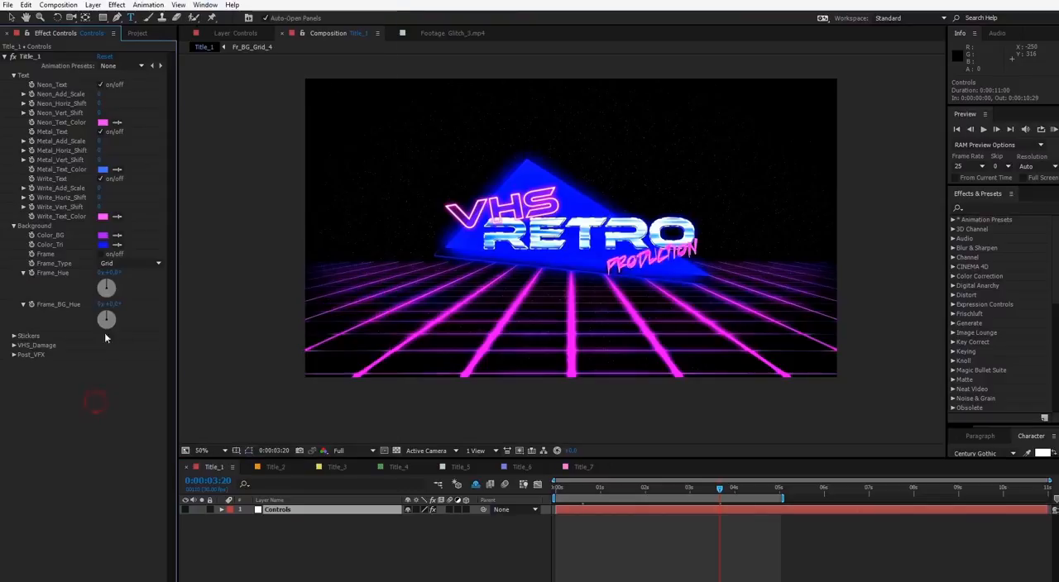
click(14, 226)
click(14, 76)
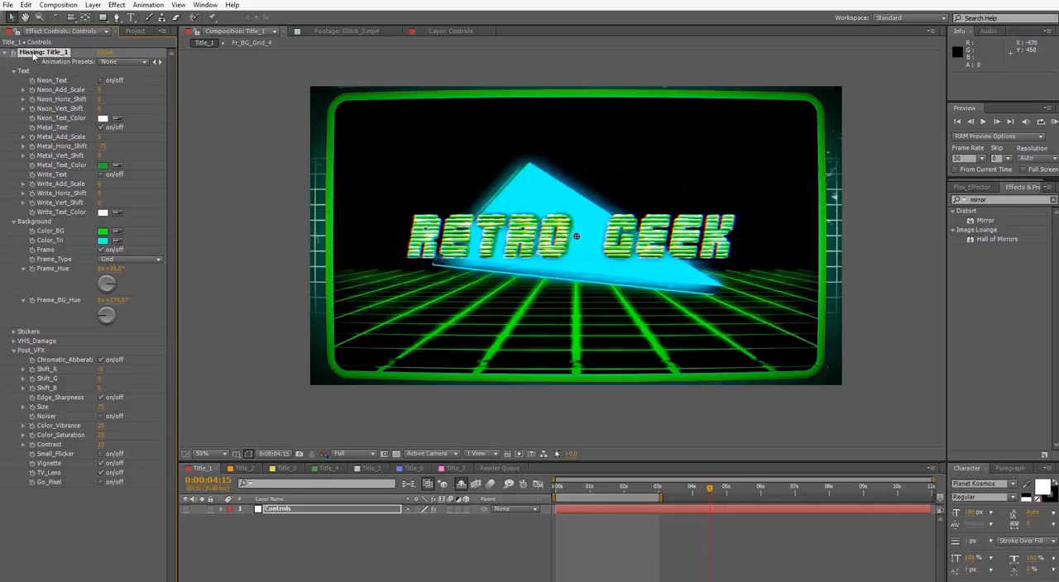
Switch to the 80's_Retro_1-7 (converted) project and test the Neon_Text and Metal_Text switches, leaving only Neon_Text off
mouse_move(93, 581)
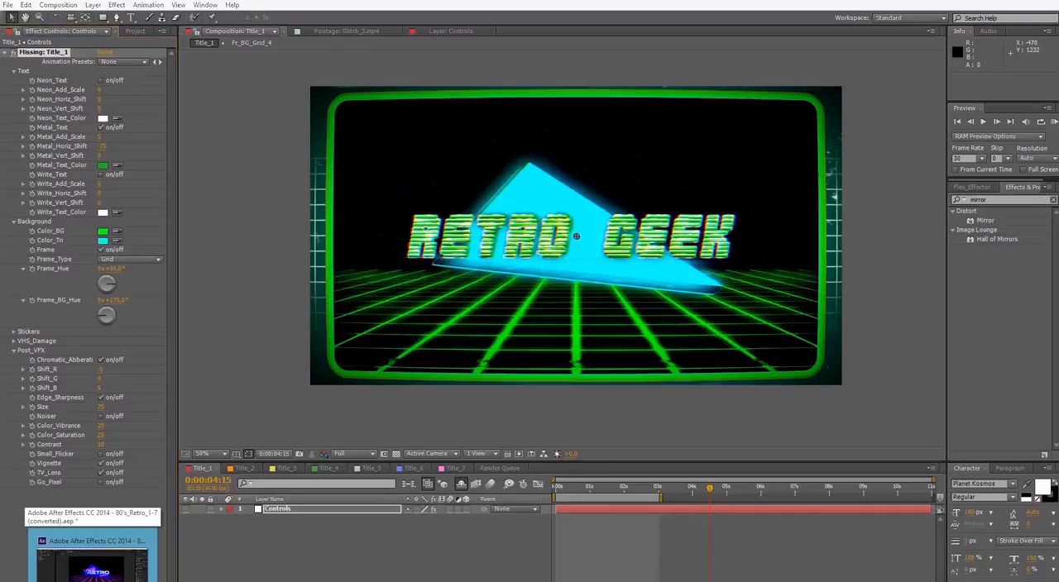
click(93, 564)
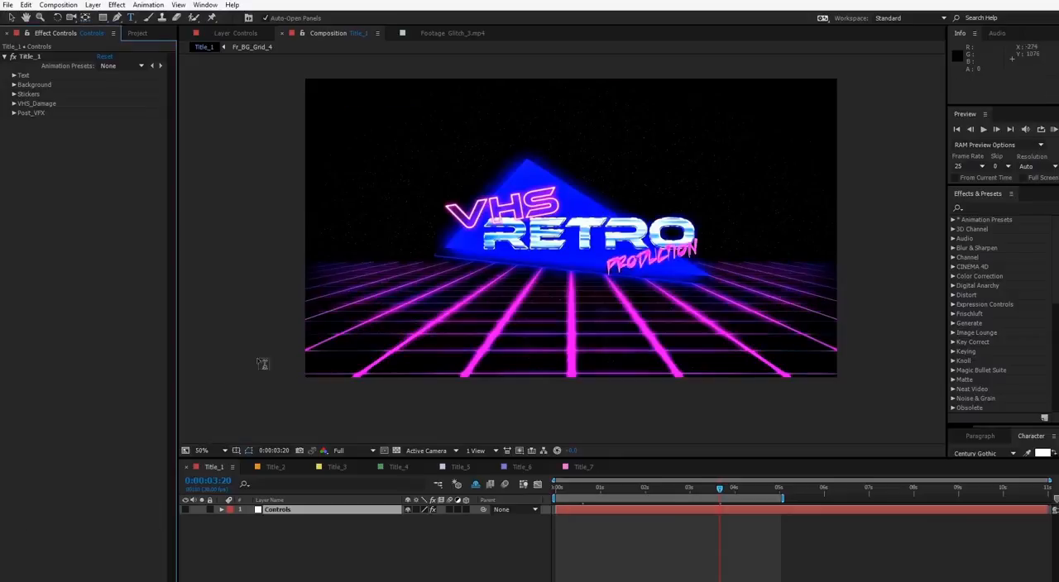
click(13, 75)
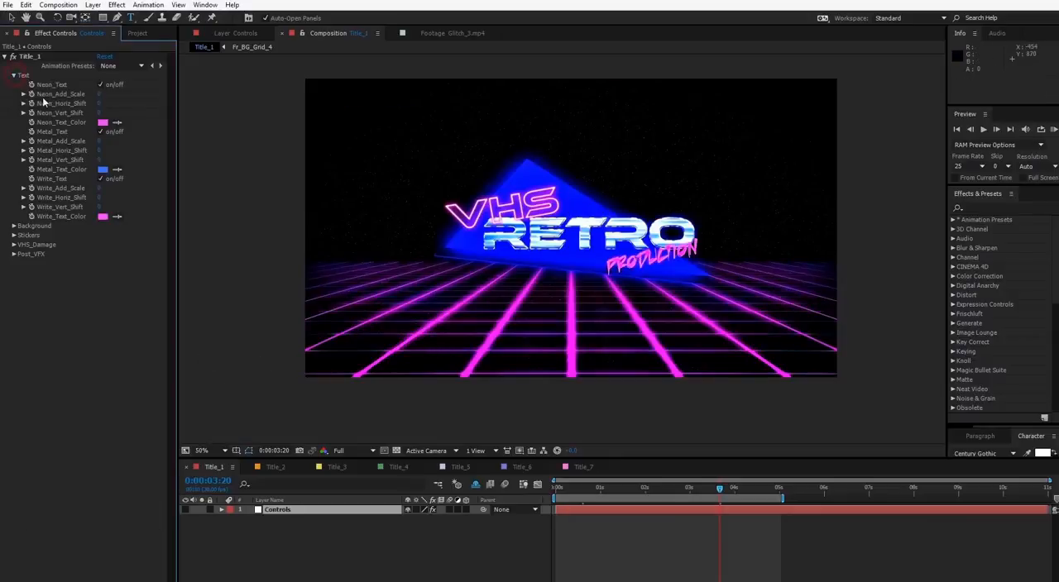
click(100, 85)
click(100, 84)
click(100, 133)
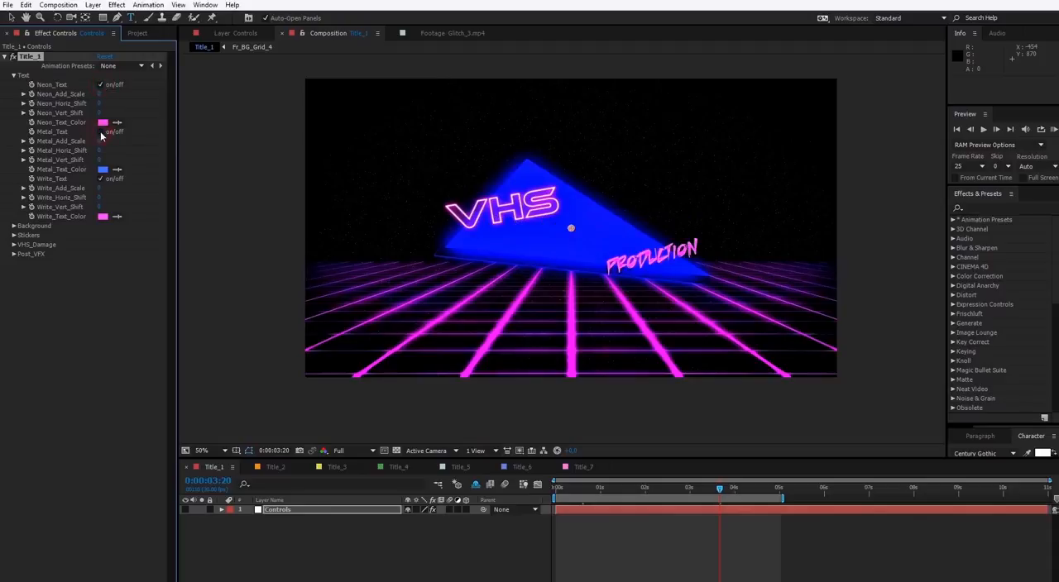
click(100, 132)
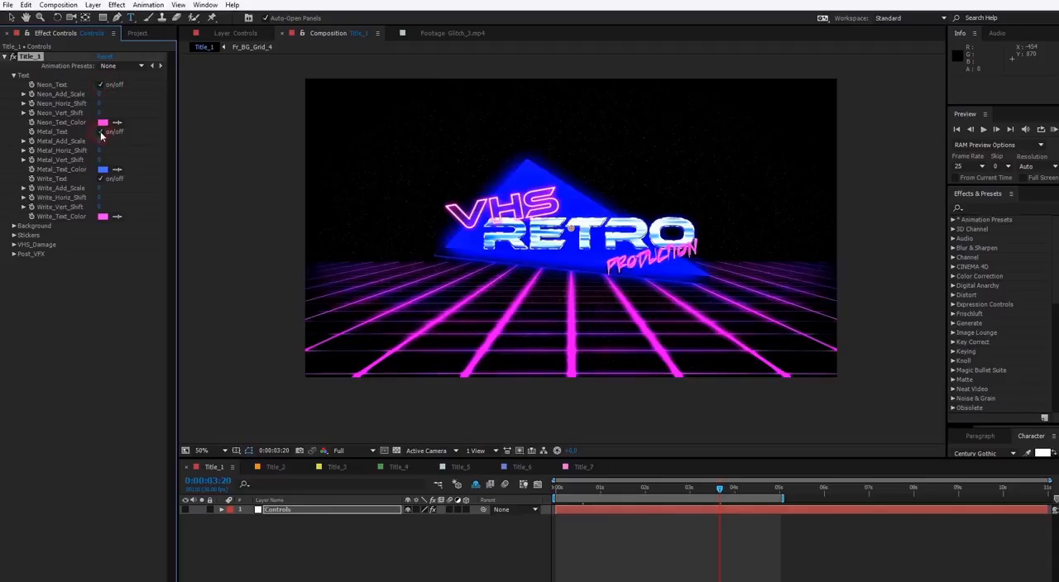
click(101, 85)
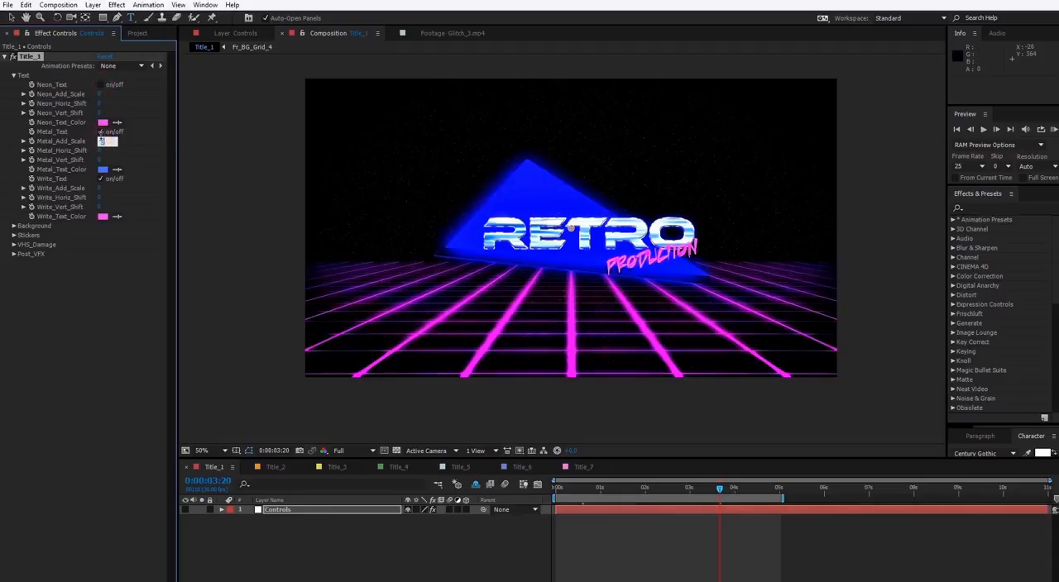
Set Metal_Add_Scale to 50 and Metal_Horiz_Shift to -7 for the metal text
text(50)
key(Return)
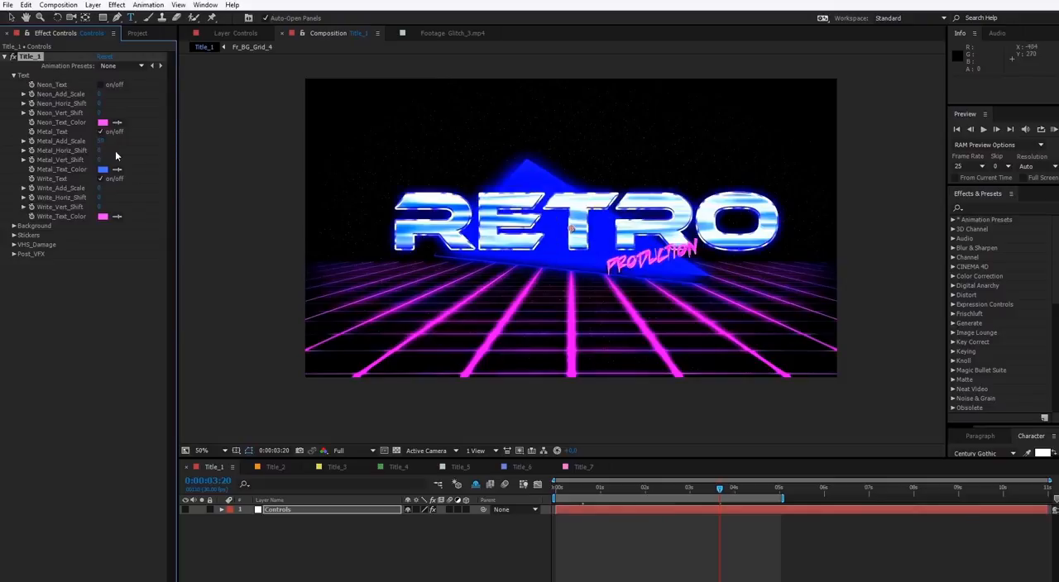
drag(100, 152, 93, 156)
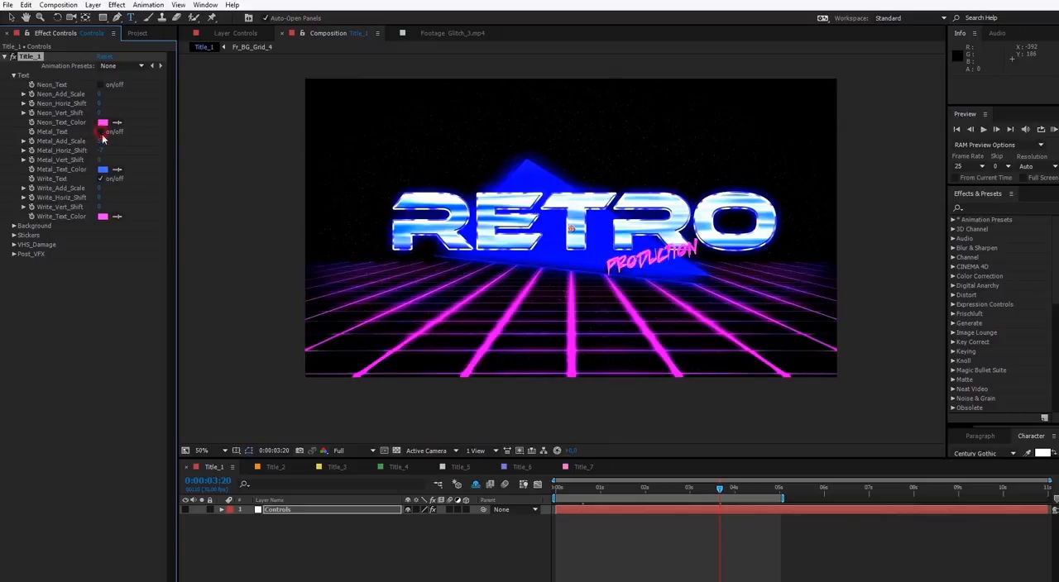
Turn Metal_Text off, reset Metal_Add_Scale and Metal_Horiz_Shift to 0, and turn Metal_Text back on
click(102, 132)
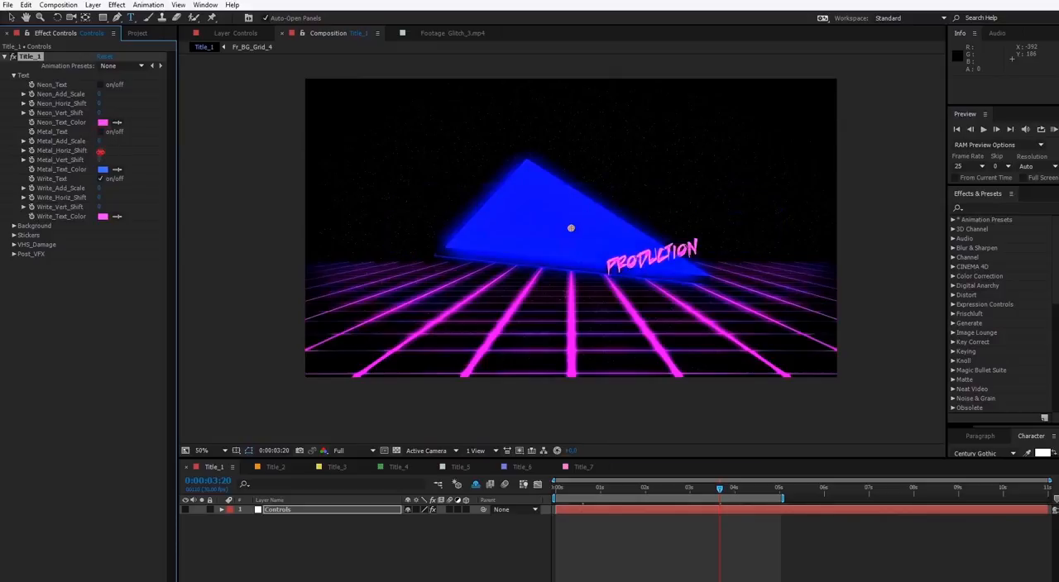
click(101, 151)
text(0)
key(Return)
click(101, 133)
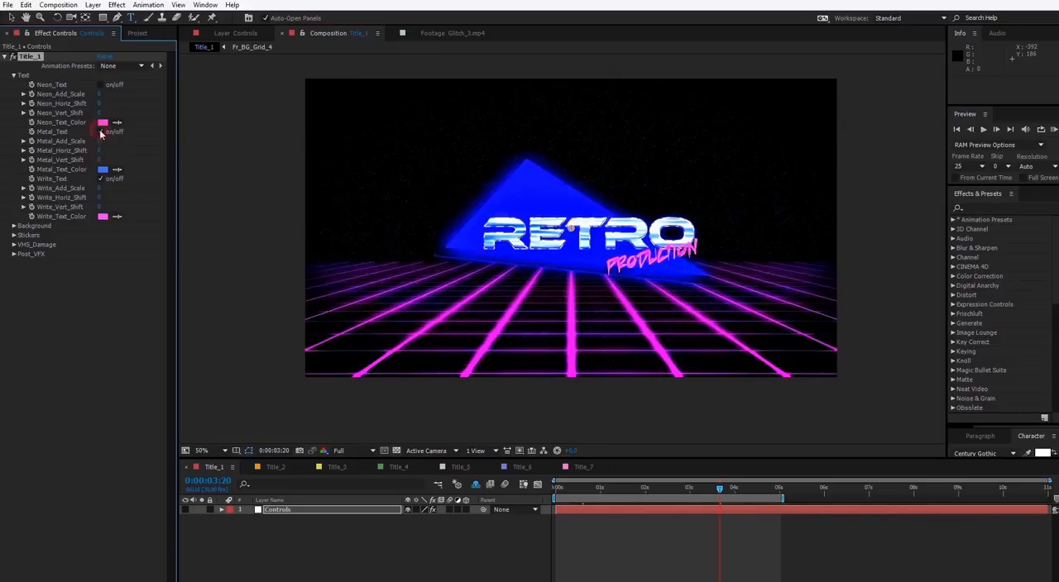
Match Metal_Text_Color to the pink of Neon_Text_Color, and toggle Metal_Text off and back on
click(117, 170)
click(103, 123)
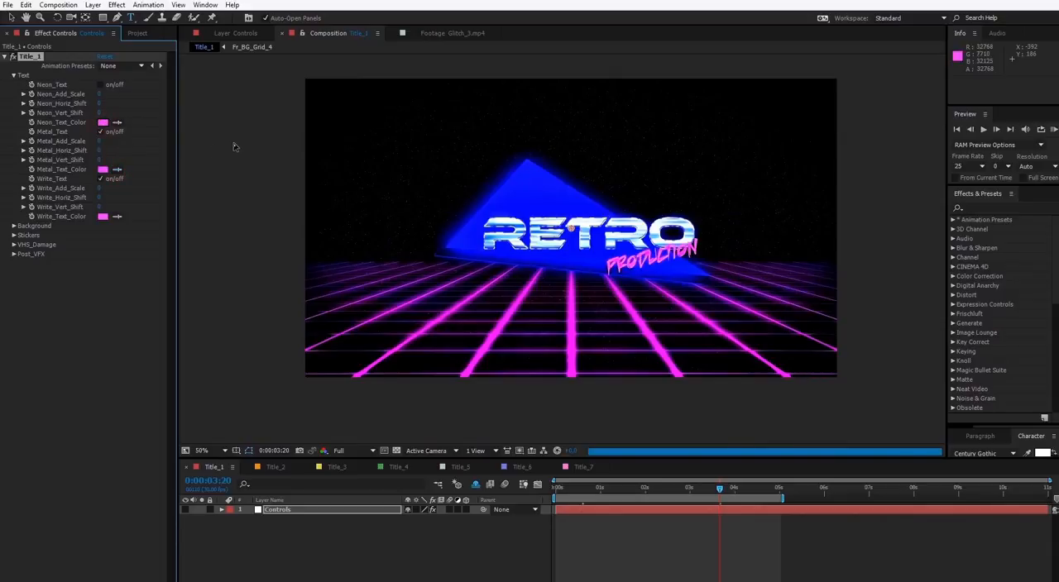
click(101, 133)
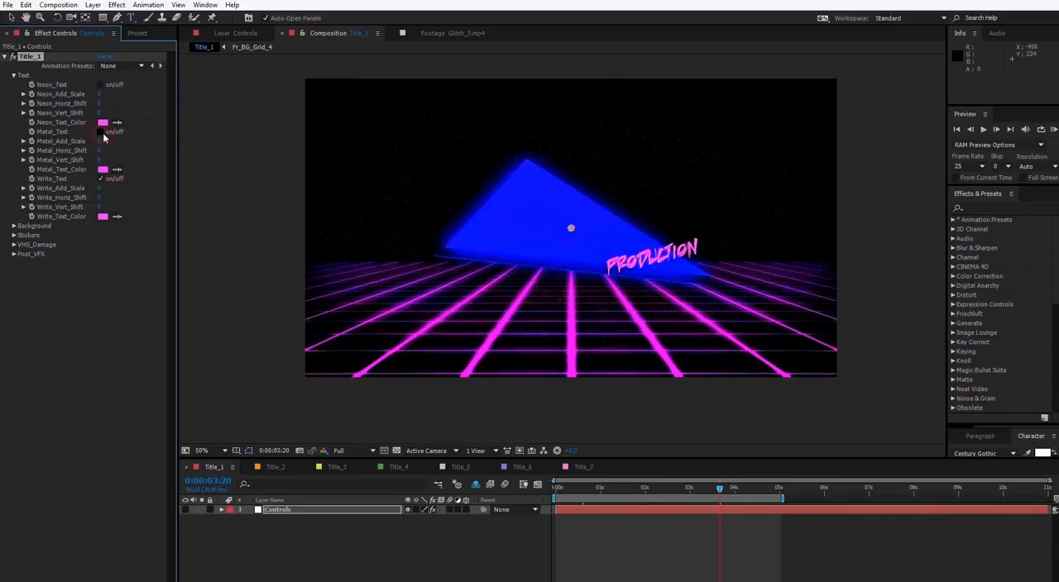
click(101, 133)
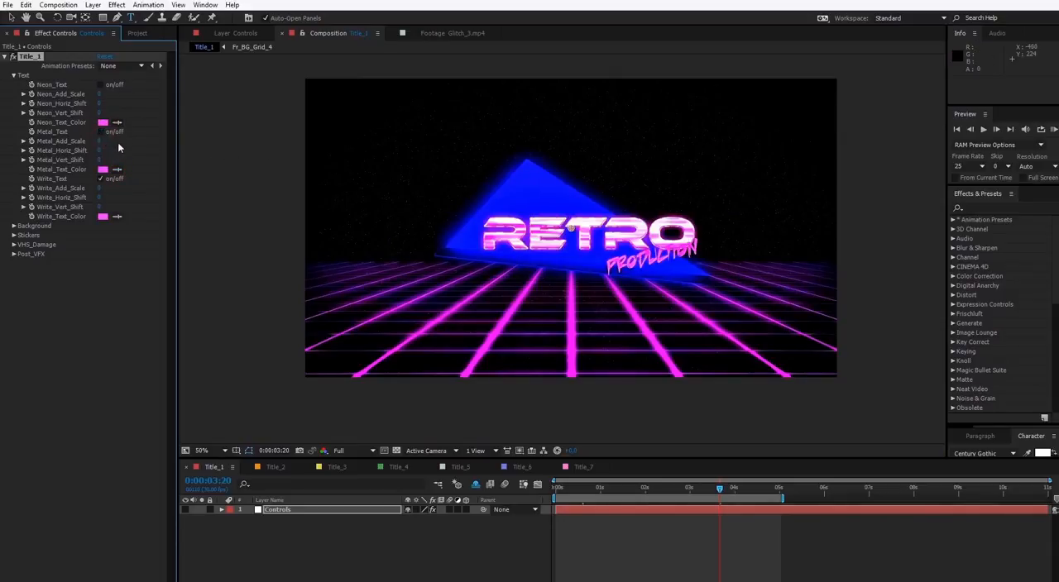
Turn on the background Frame and set Frame_Type to Gradient
click(14, 227)
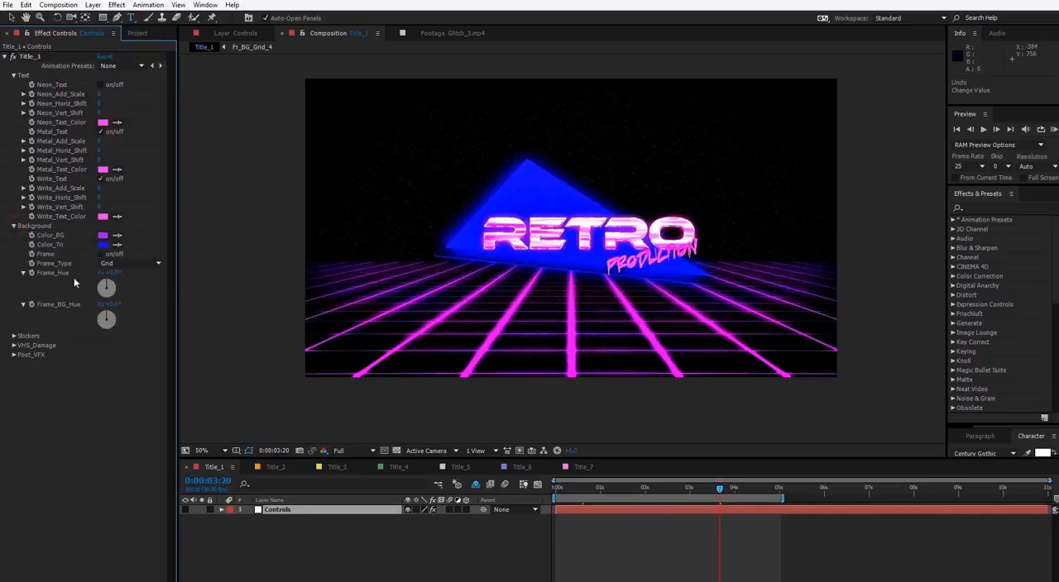
click(102, 257)
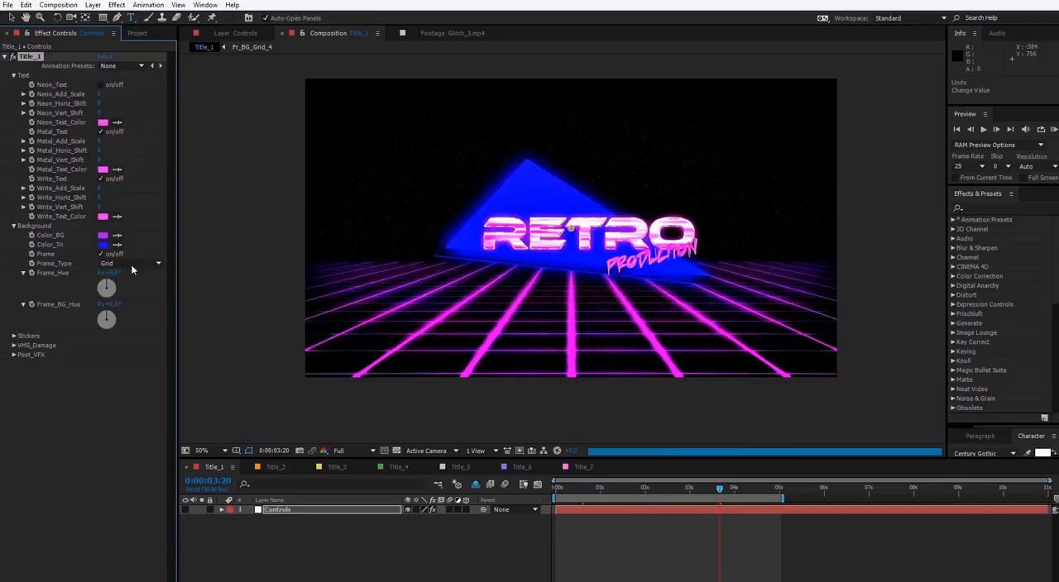
click(134, 264)
click(131, 299)
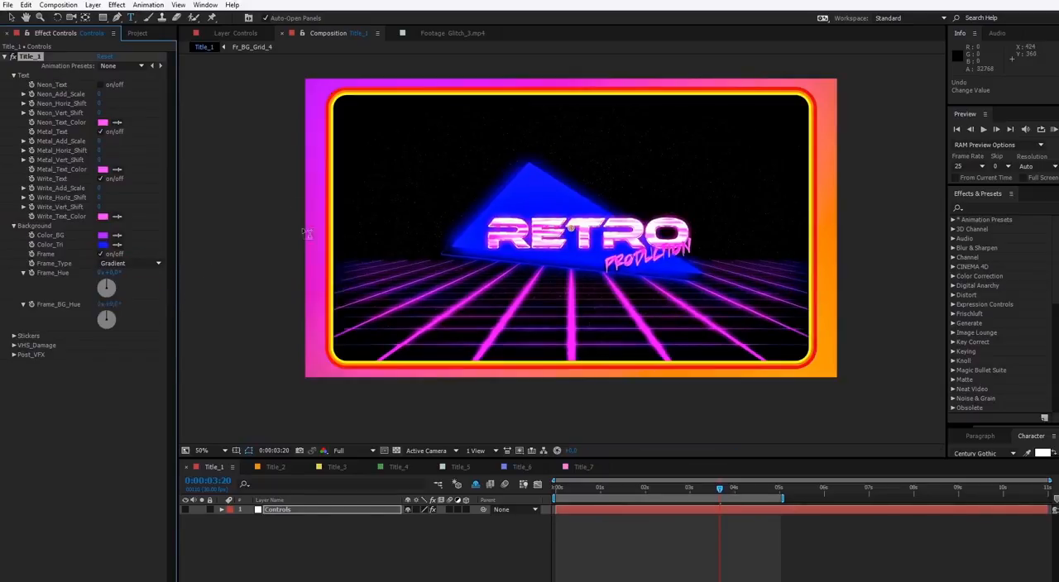
Turn on the VHS sticker and place it in the frame's upper-left corner, at about -730, -400
click(14, 336)
click(102, 346)
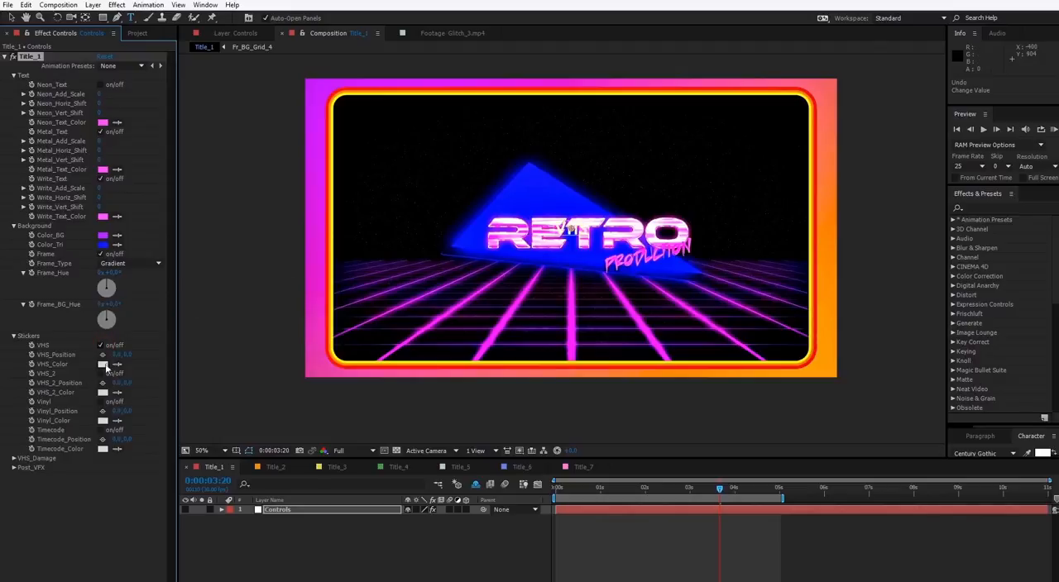
click(102, 354)
click(381, 142)
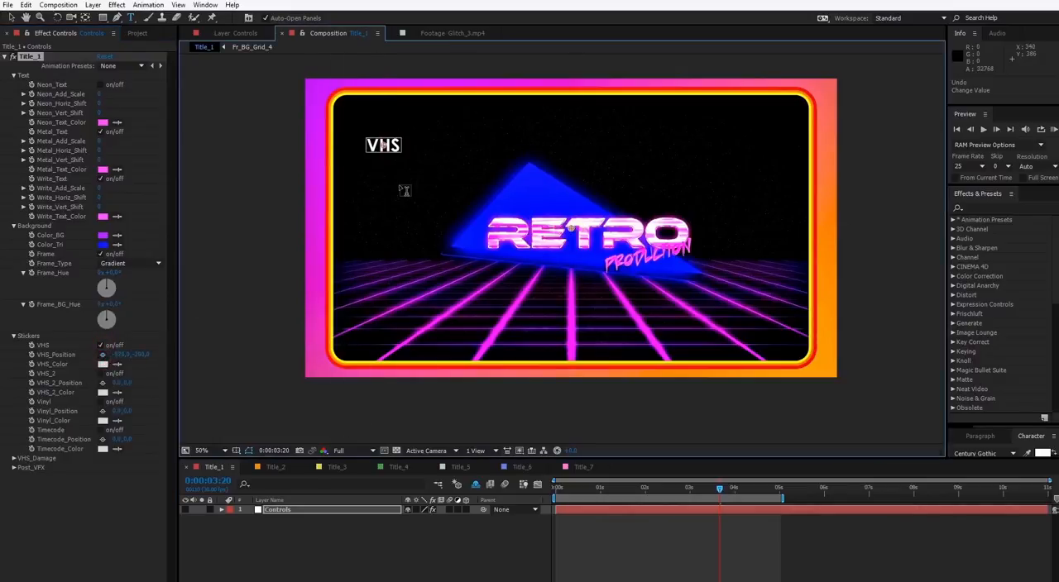
key(v)
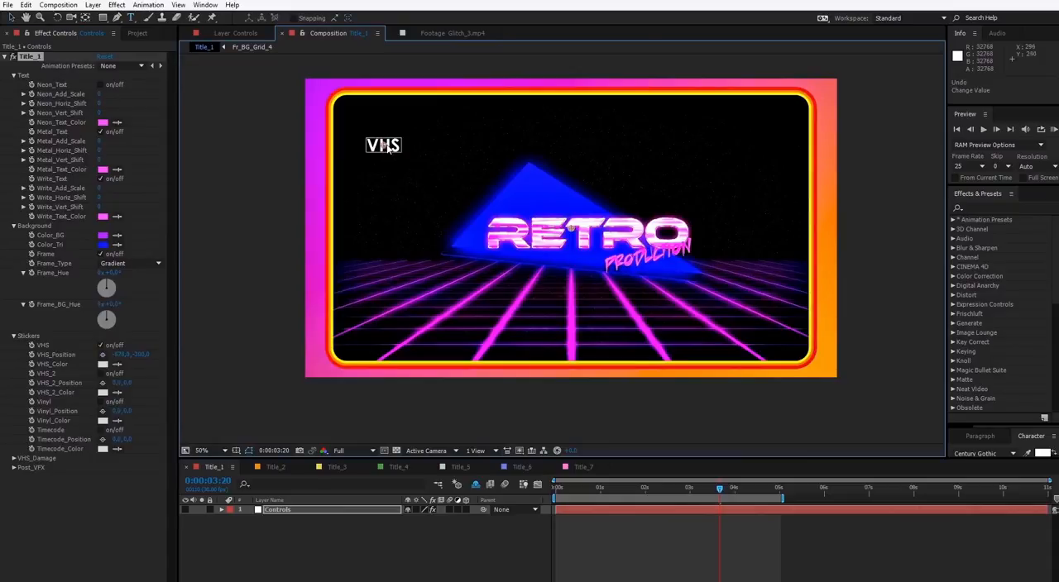
drag(387, 147, 373, 117)
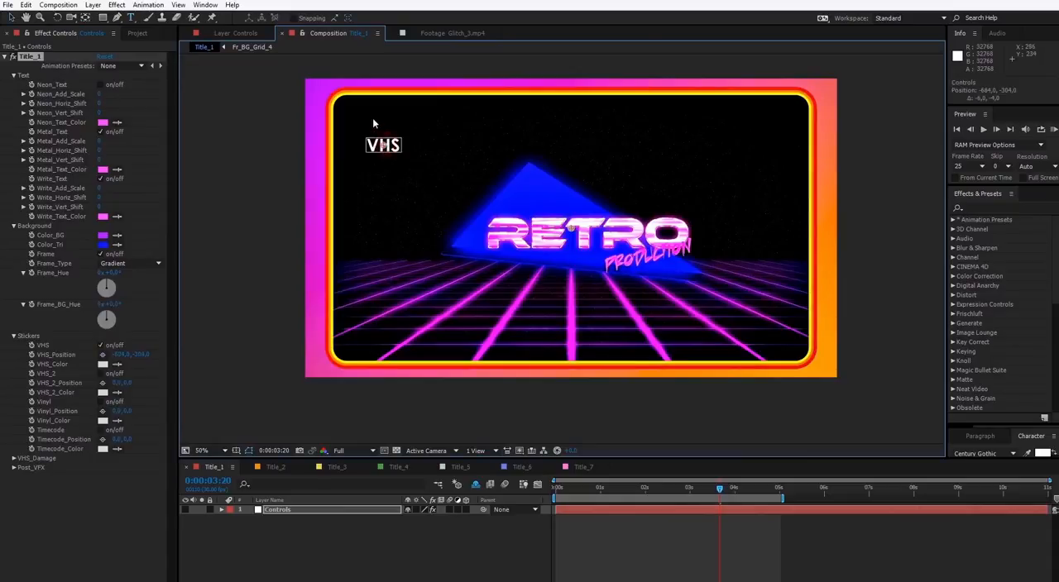
Turn on the Vinyl sticker, place it in the frame's upper-right corner, and color it with the triangle's blue
click(101, 402)
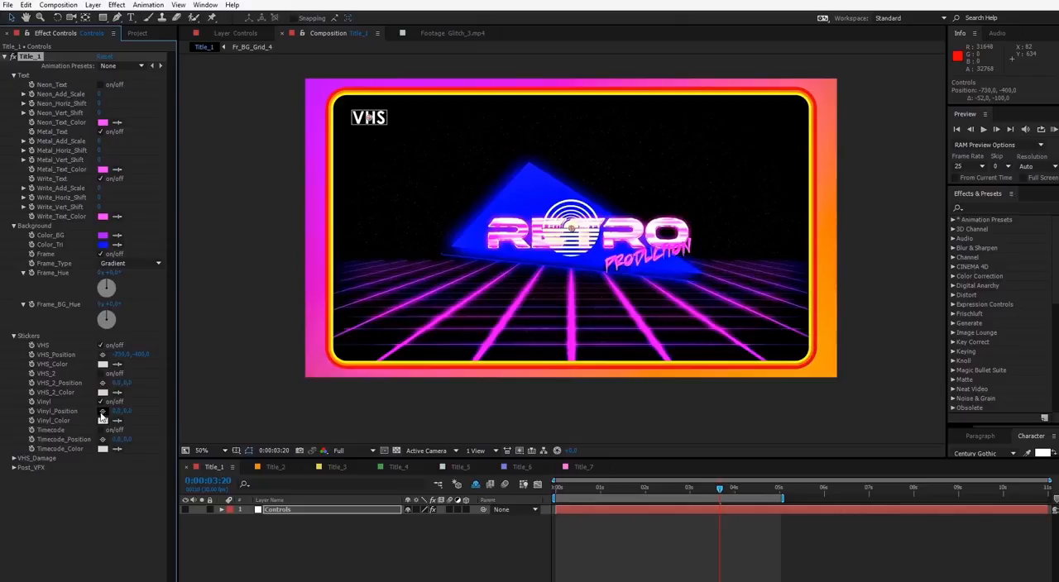
click(102, 411)
click(745, 129)
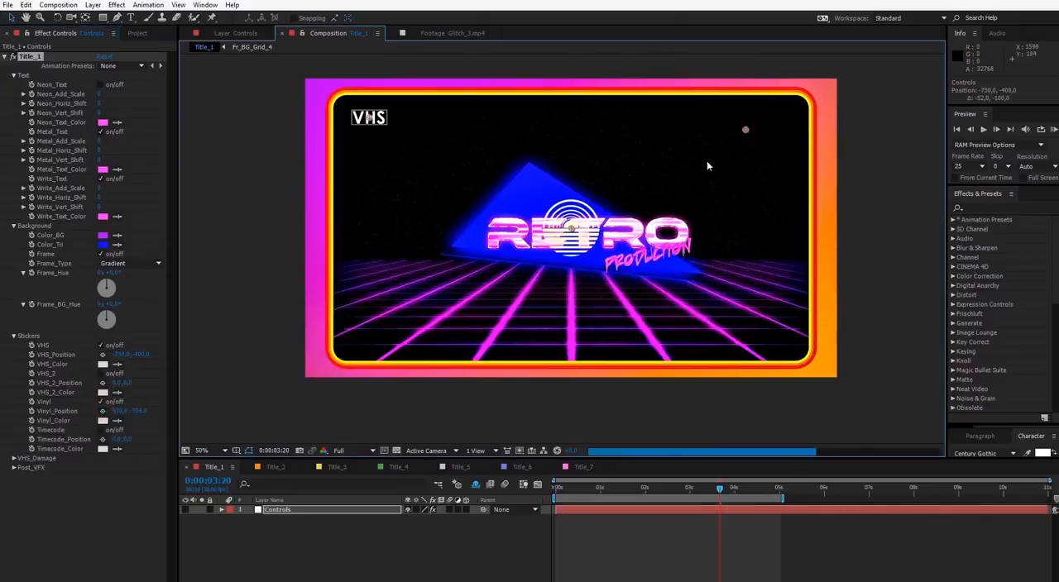
click(117, 421)
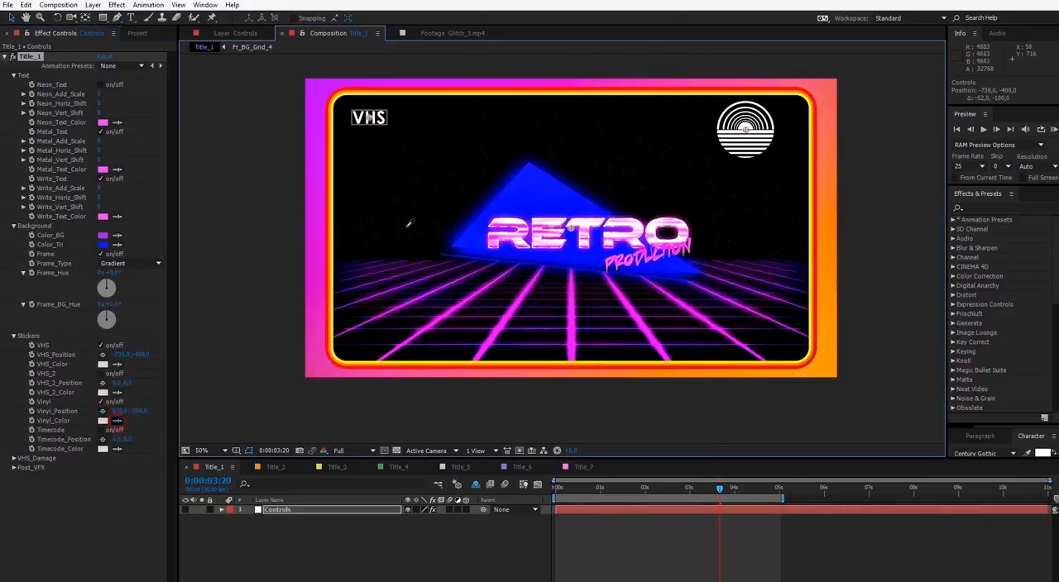
click(524, 188)
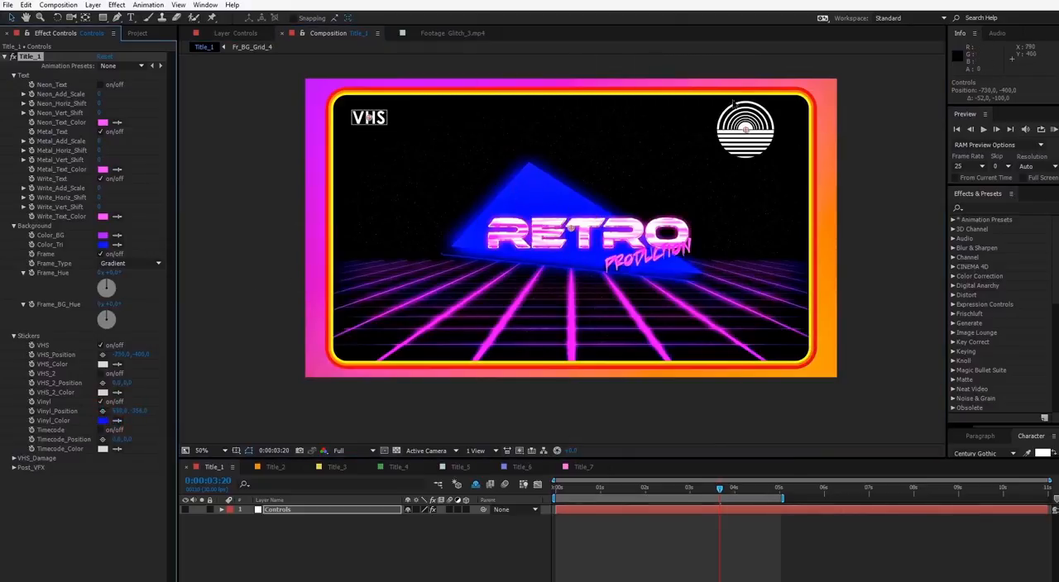
Turn on the Timecode sticker and place it in the frame's lower-right corner, at about 626, 392
click(100, 430)
click(103, 439)
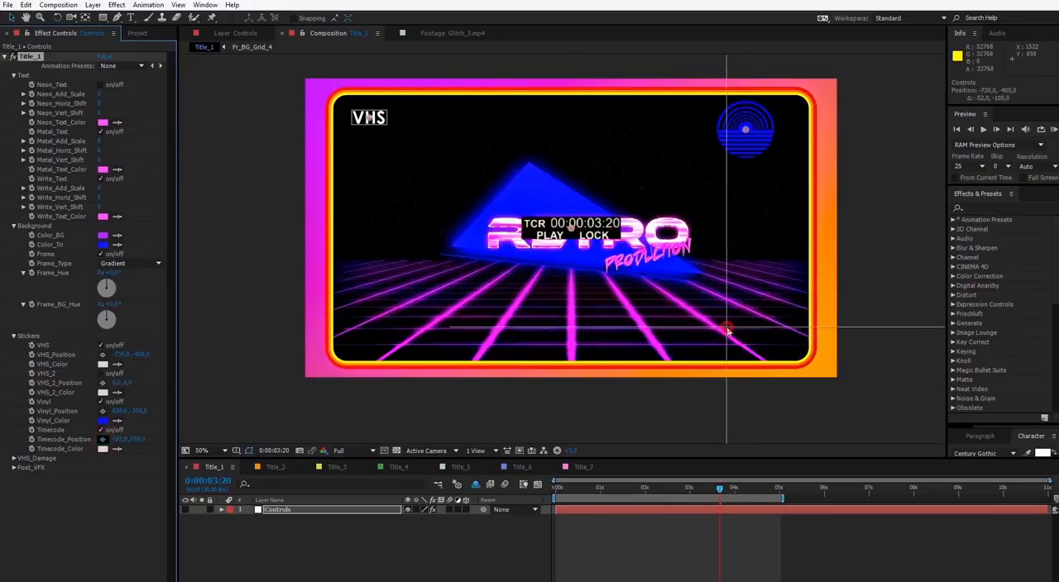
click(727, 330)
drag(728, 331, 744, 339)
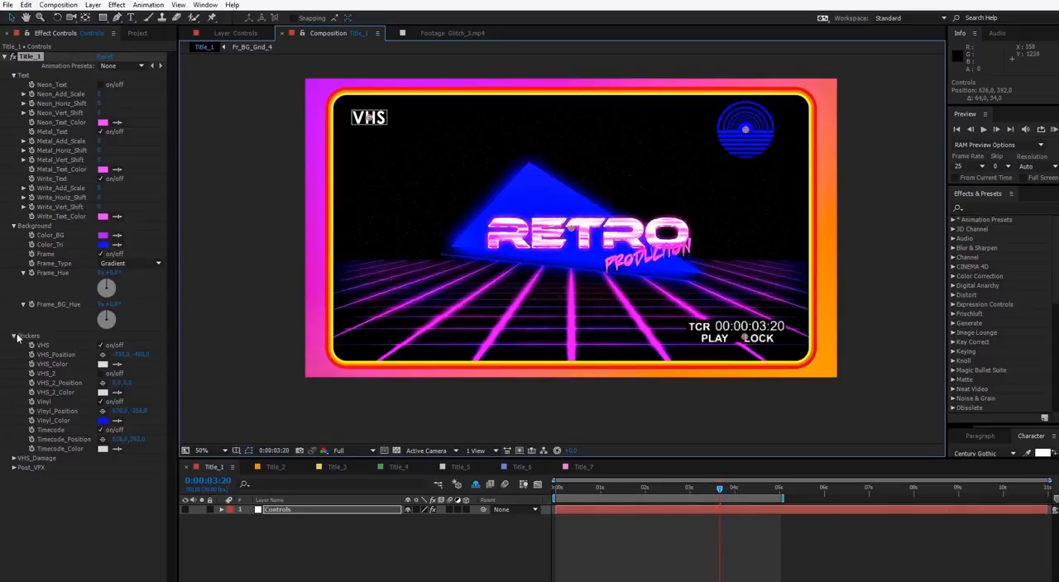
Collapse the Background, Stickers and Text groups, and expand the VHS_Damage group
click(14, 226)
click(13, 235)
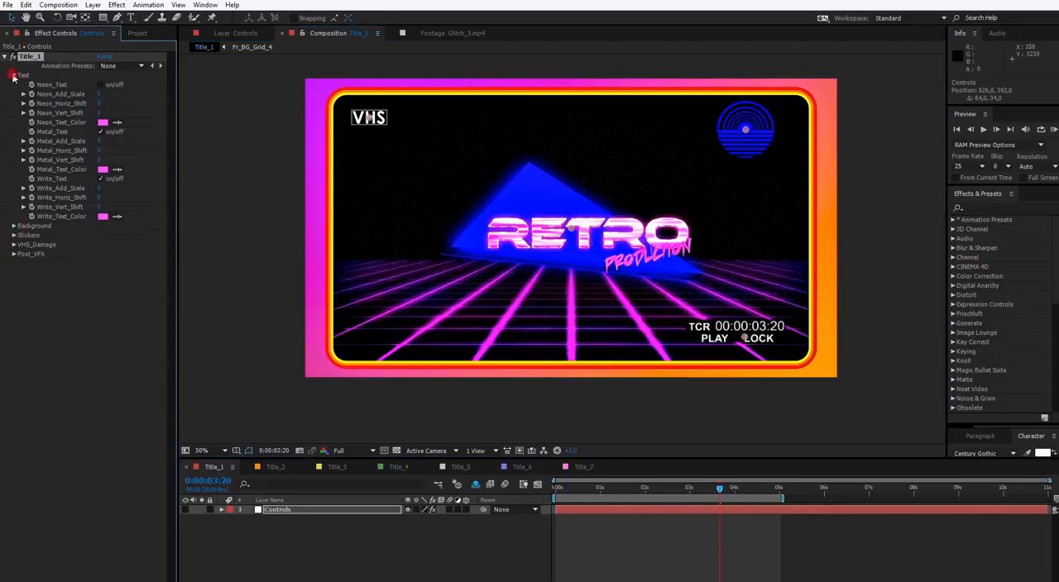
click(13, 75)
click(13, 104)
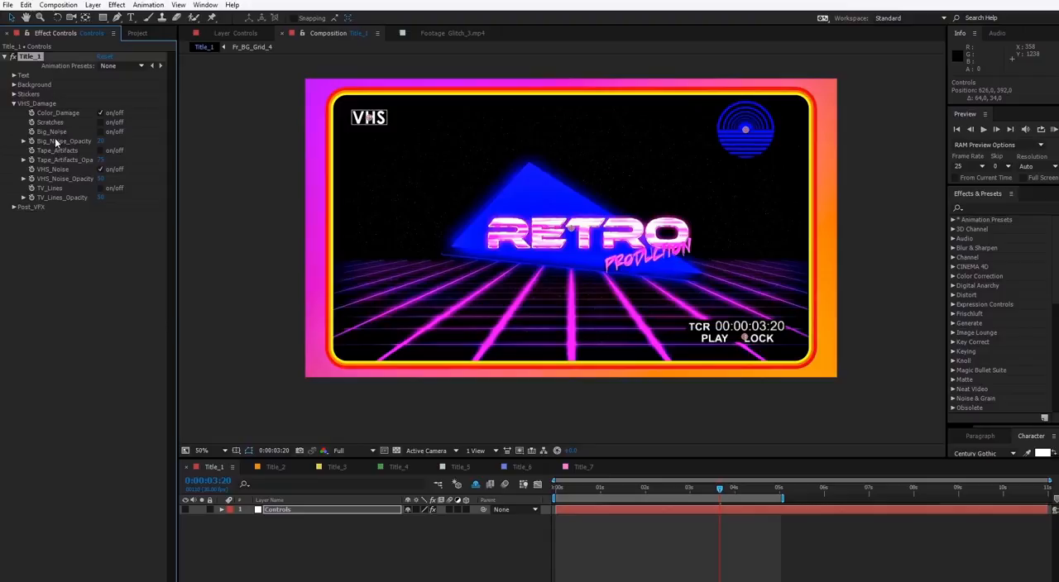
Test the Color_Damage and Scratches switches, leaving both off, and turn Big_Noise on
click(100, 113)
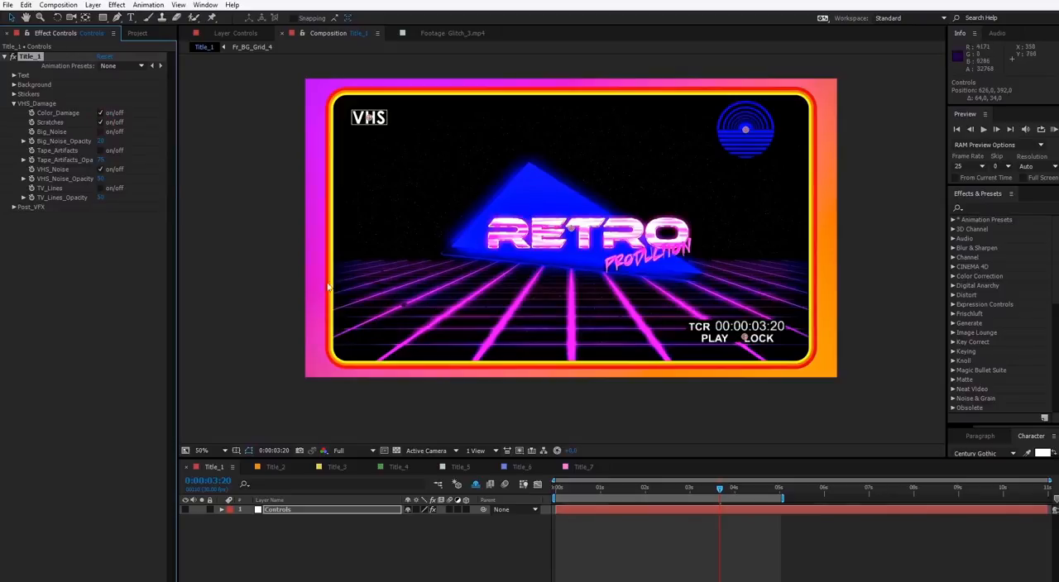
click(100, 131)
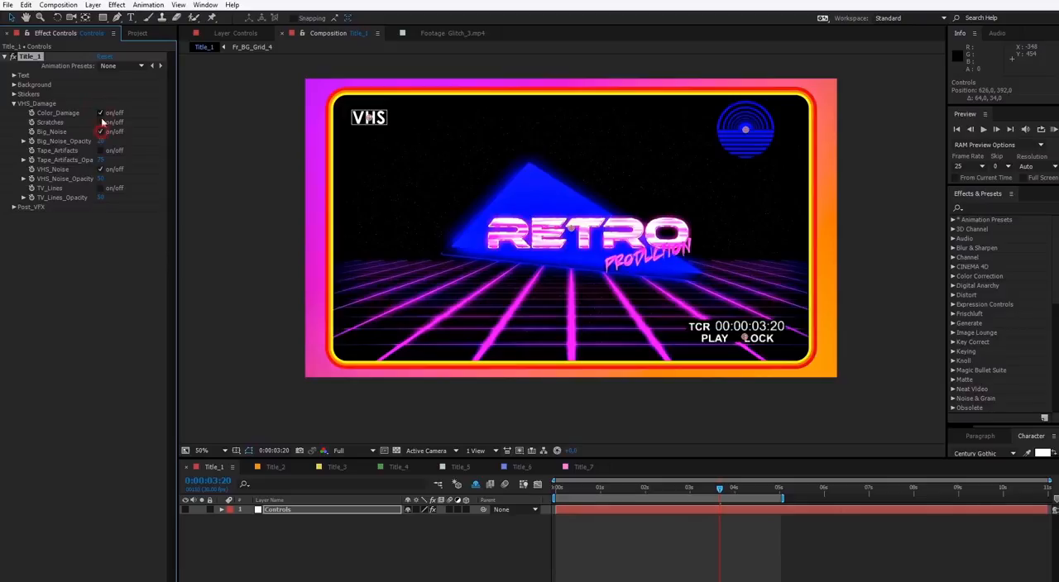
click(100, 113)
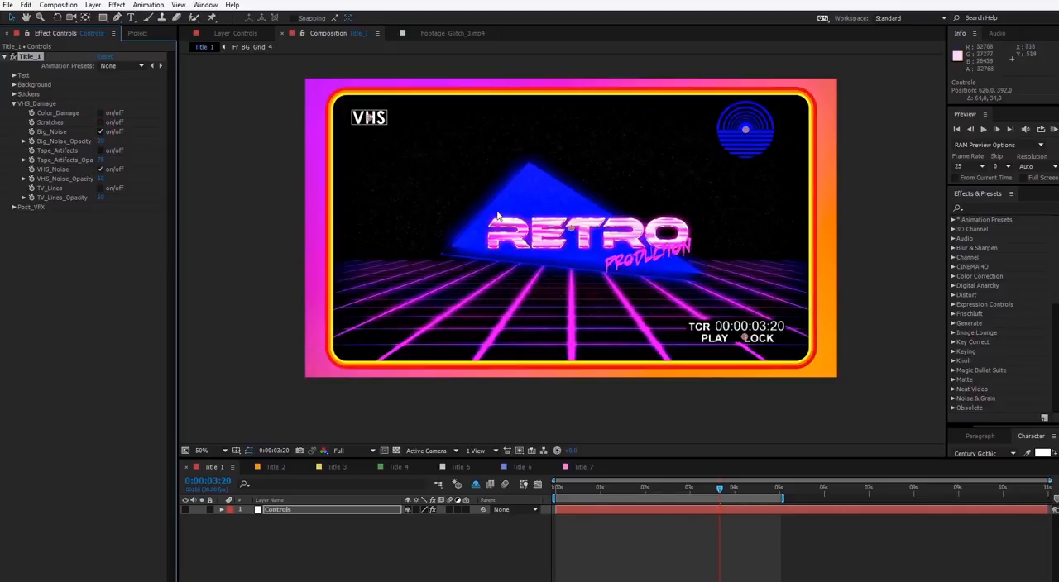
Try Big_Noise_Opacity values of 100, 75 and 5
click(104, 141)
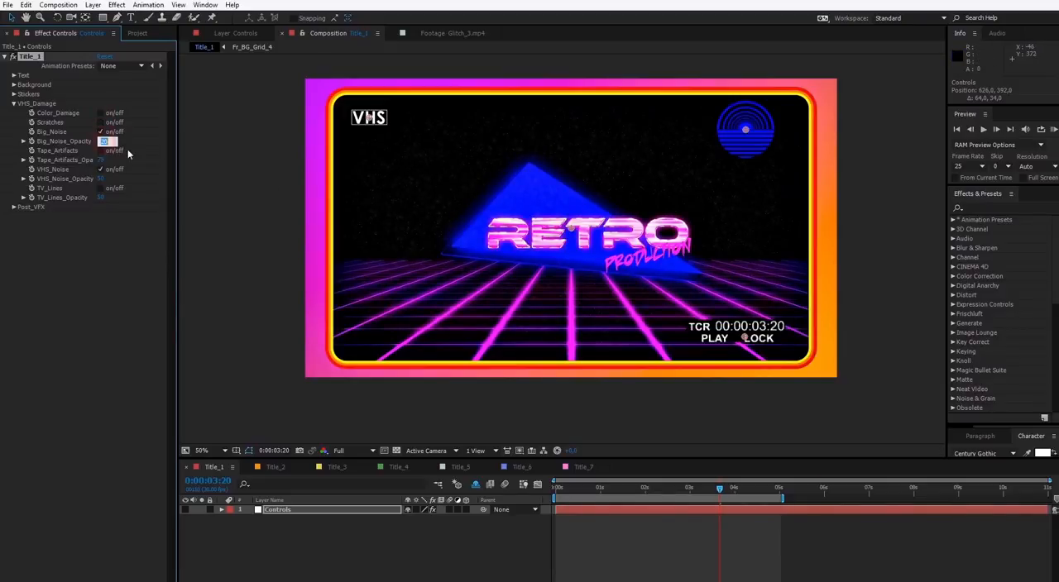
text(100)
click(101, 255)
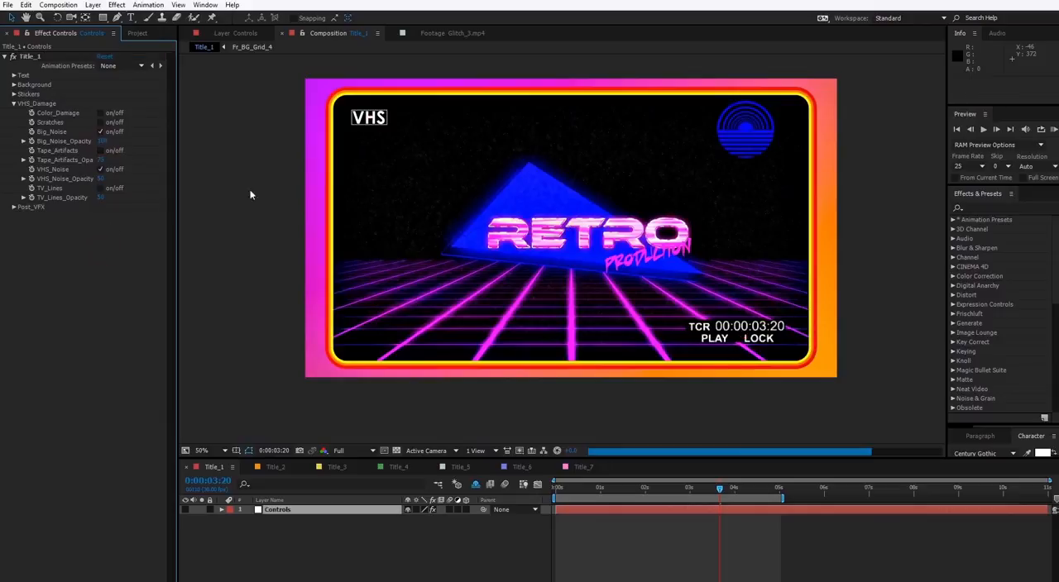
text(50)
click(127, 221)
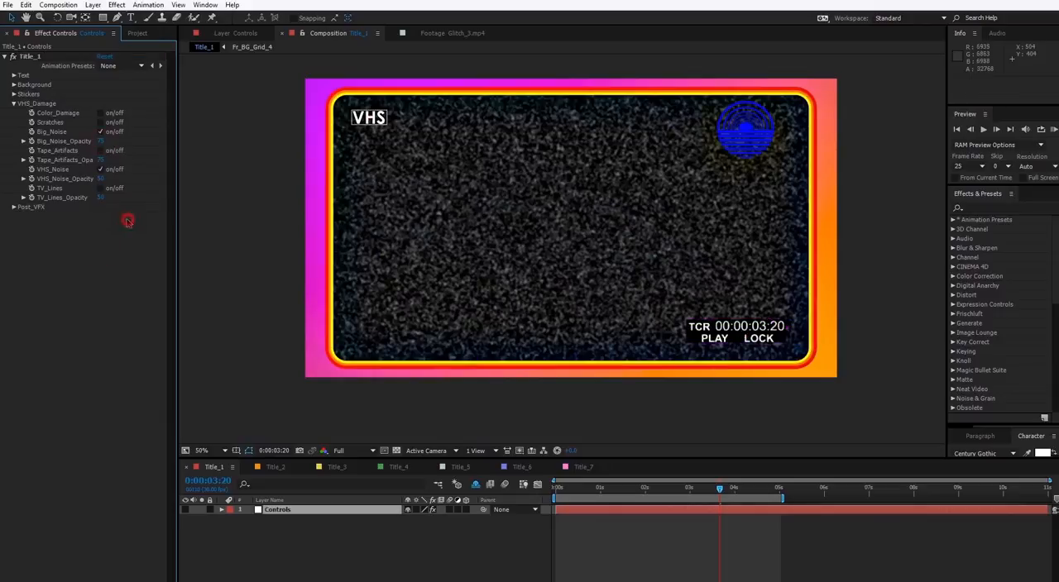
click(101, 141)
text(5)
click(127, 229)
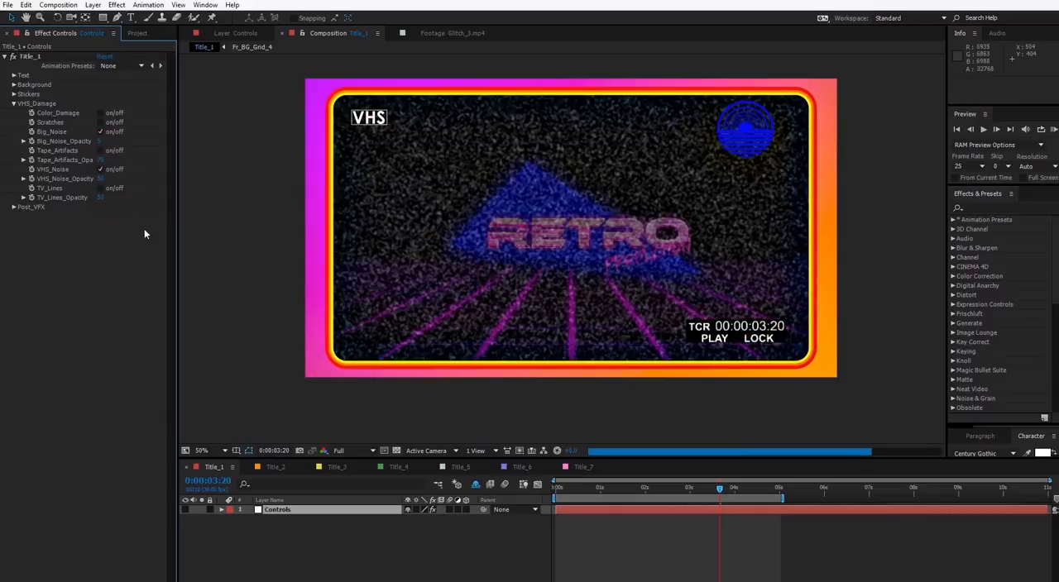
Set Big_Noise_Opacity to 50
click(99, 141)
text(50)
click(113, 228)
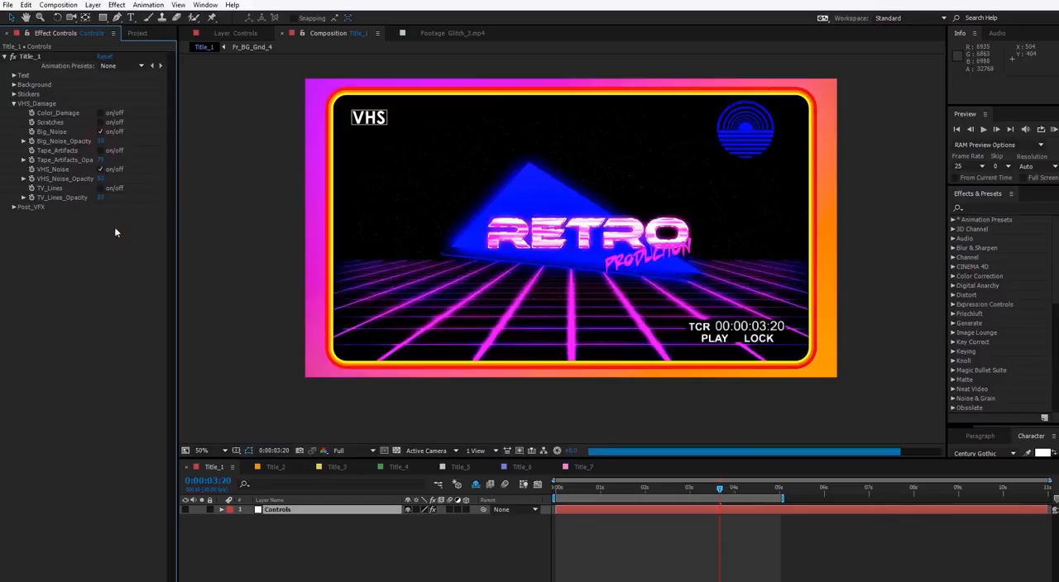
Turn Tape_Artifacts on and Big_Noise off in the VHS_Damage settings
click(100, 131)
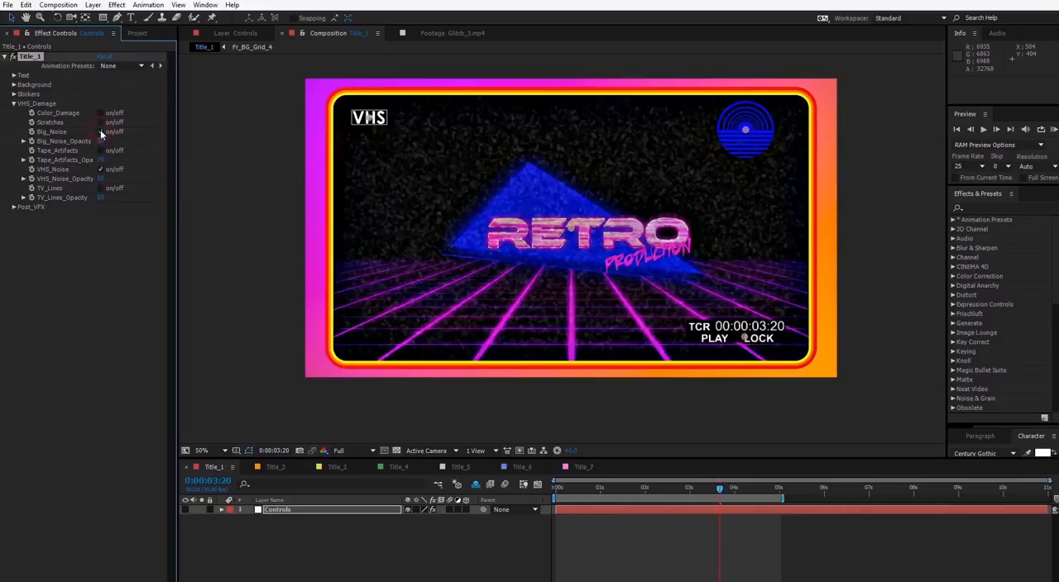
click(100, 150)
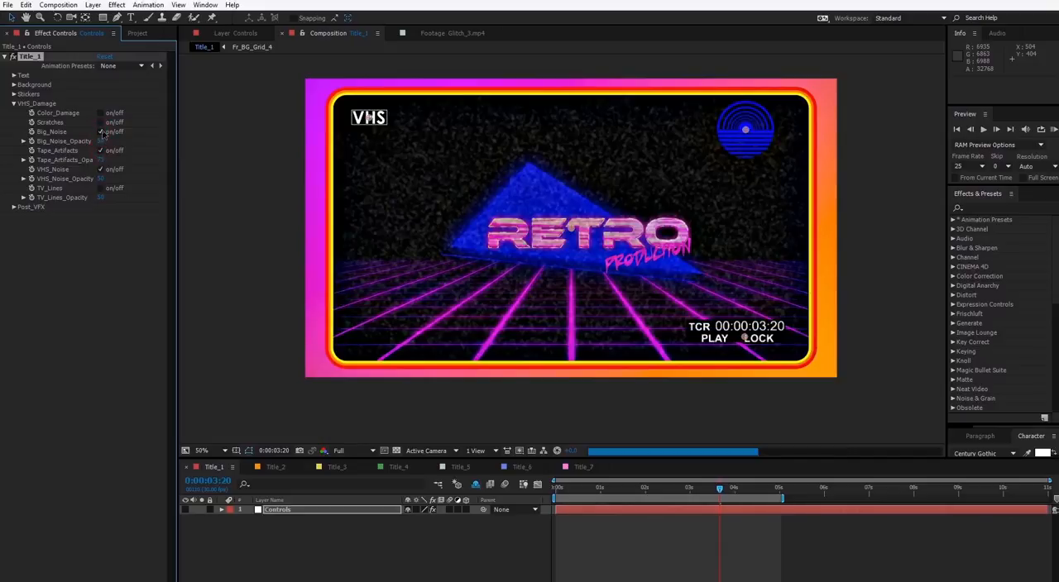
click(101, 131)
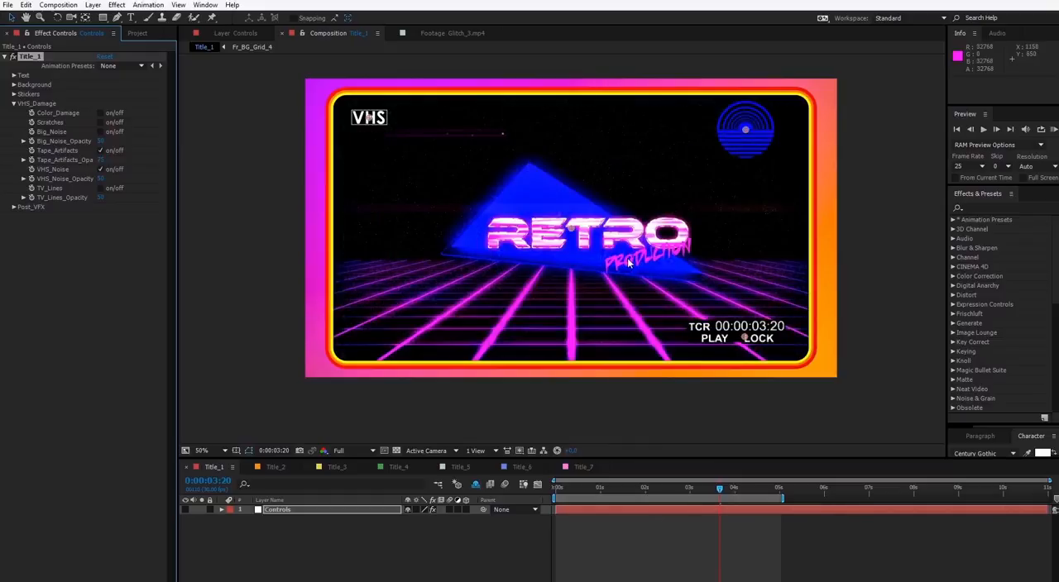
Go to 0:00:02:29 in the Title_1 timeline and set the Tape_Artifacts opacity to 100
click(689, 489)
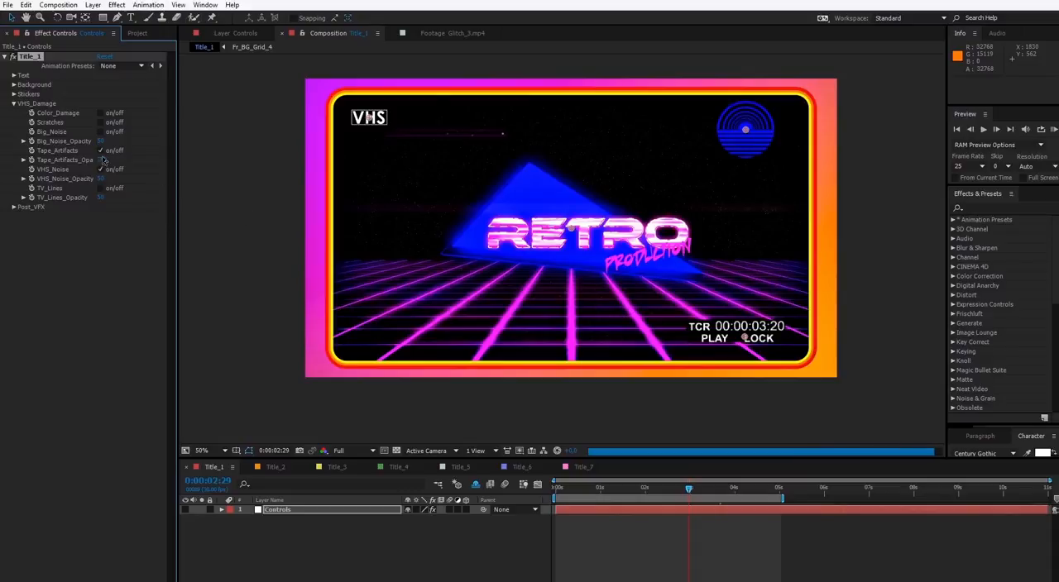
click(100, 160)
text(100)
click(108, 273)
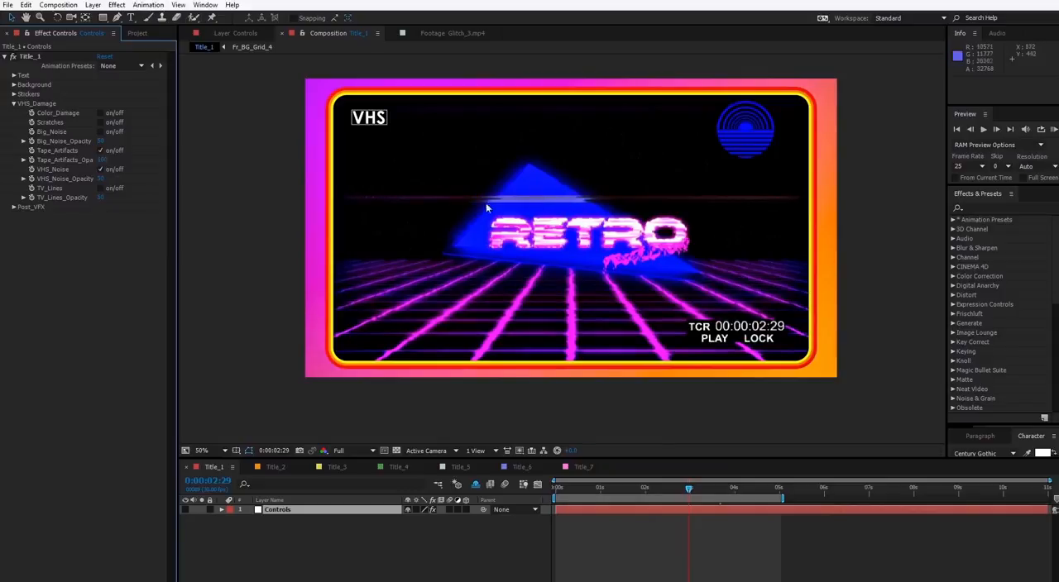
Turn Tape_Artifacts off, toggle VHS_Noise off and back on, and set VHS_Noise_Opacity to 100
click(100, 150)
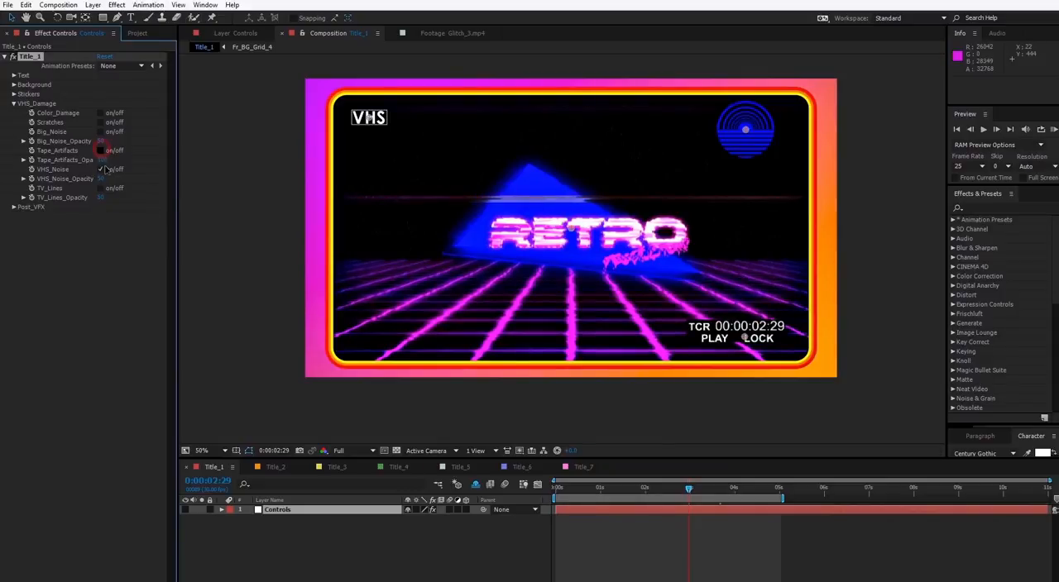
click(101, 169)
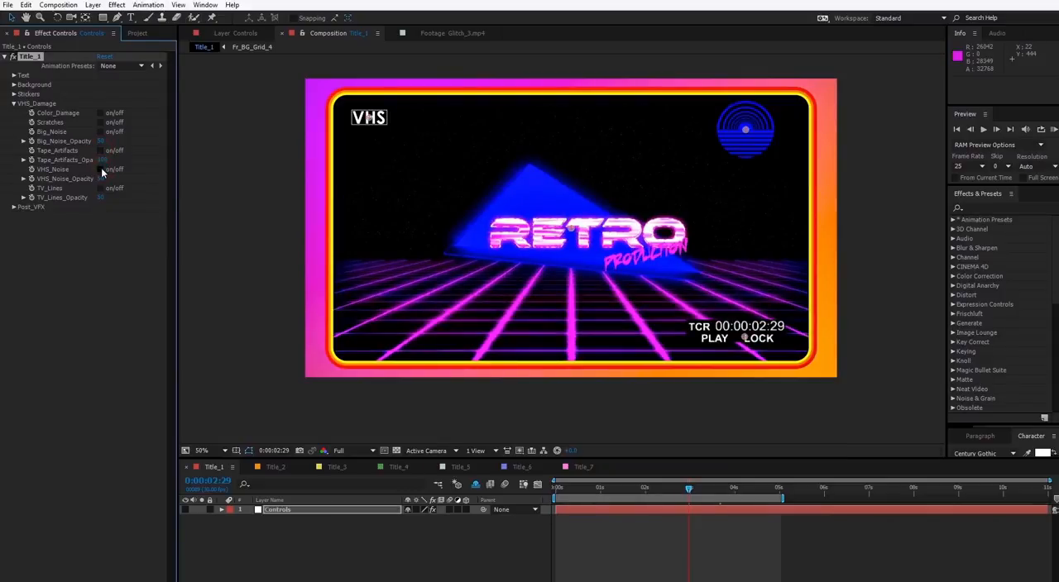
click(101, 169)
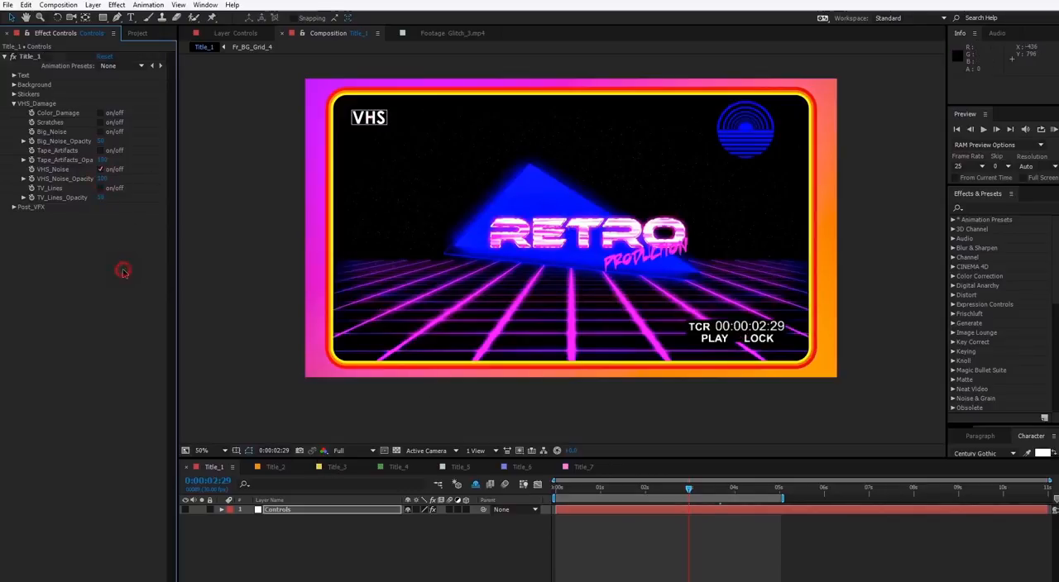
scroll(563, 252, up, 2)
scroll(618, 262, down, 2)
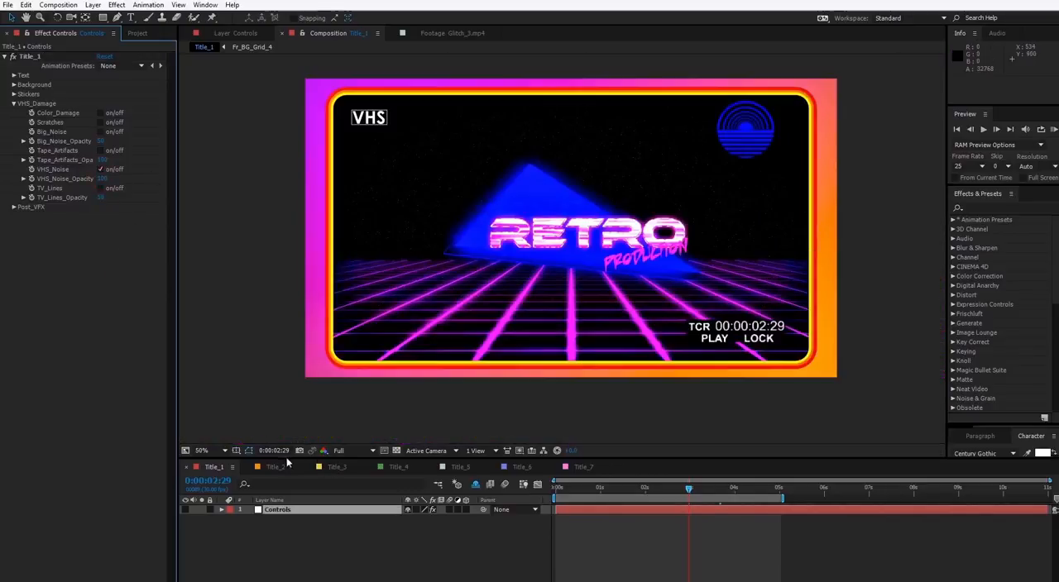
Turn TV_Lines on in Title_1's VHS_Damage settings and set TV_Lines_Opacity to 75
click(276, 467)
click(584, 467)
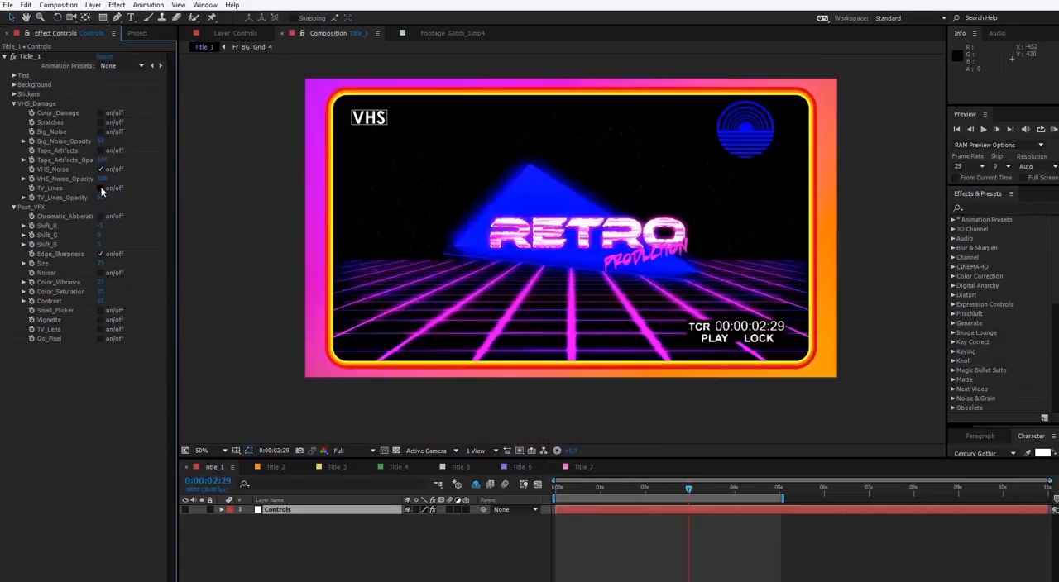
click(101, 188)
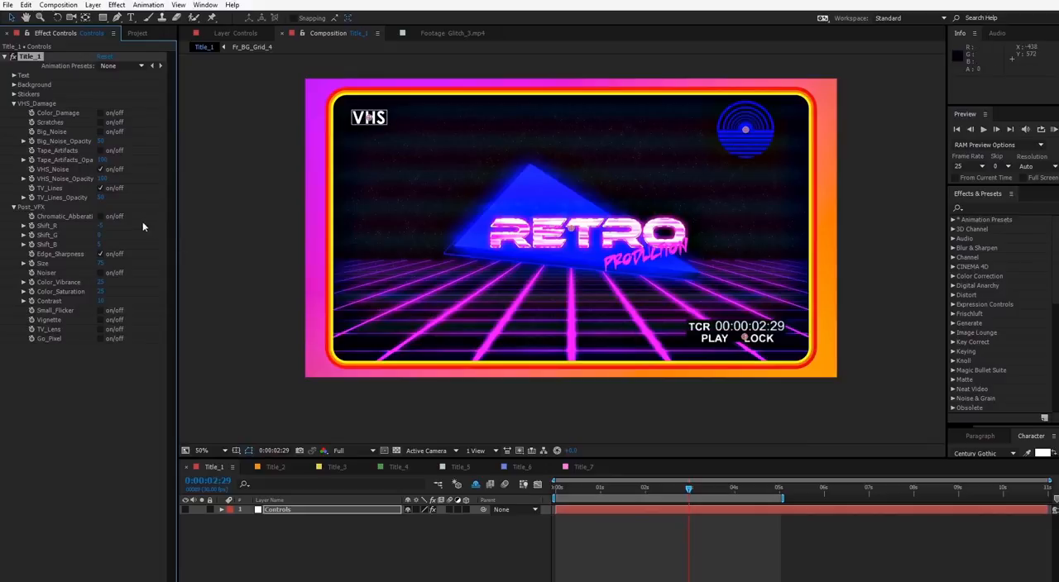
click(102, 197)
text(75)
click(129, 205)
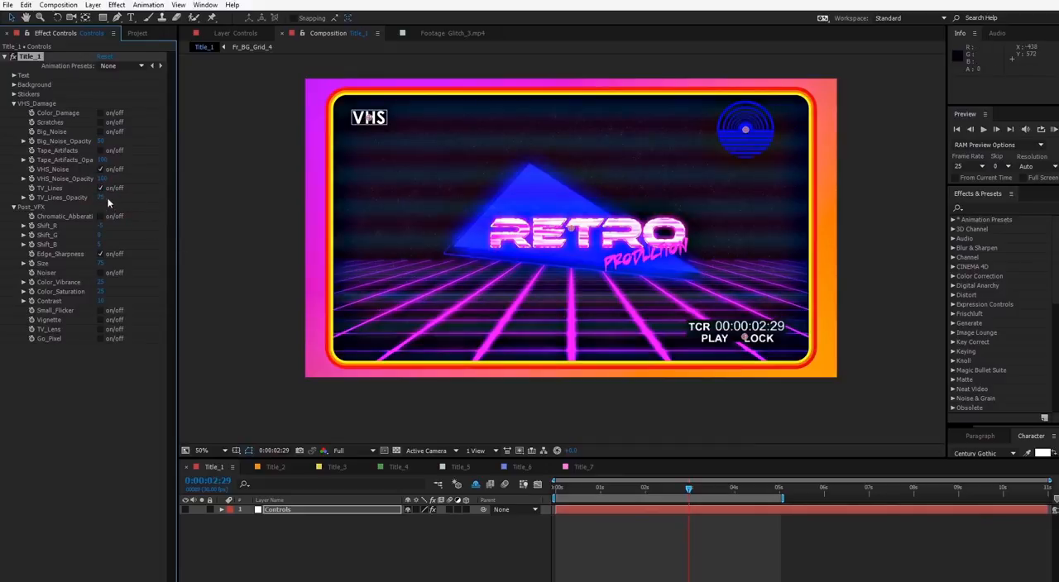
Set TV_Lines_Opacity to 25
click(104, 199)
text(25)
click(152, 197)
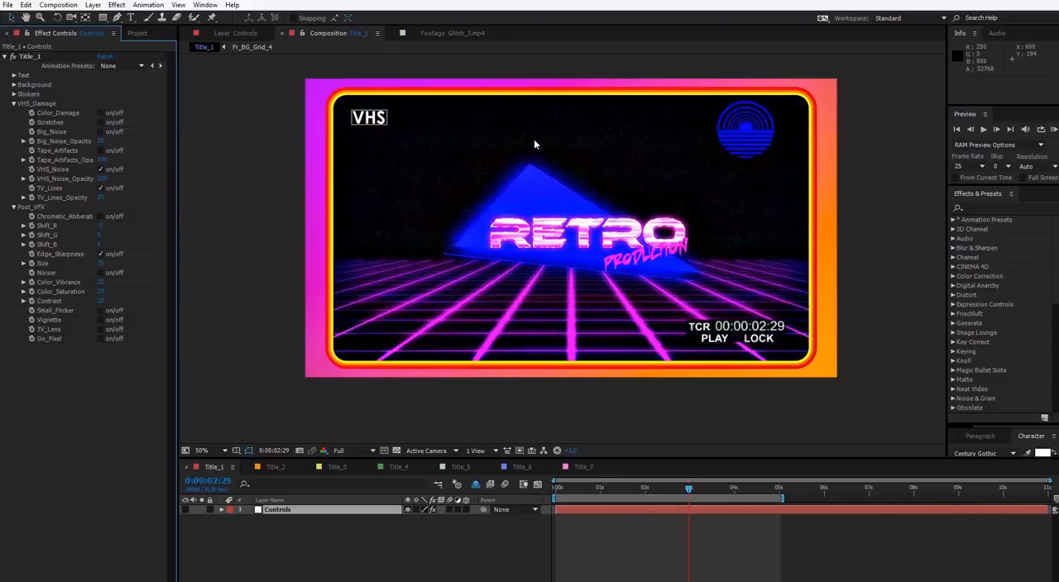
Turn Chromatic_Abberation on in the Post_VFX settings and inspect the colour fringing on the title up close
click(100, 217)
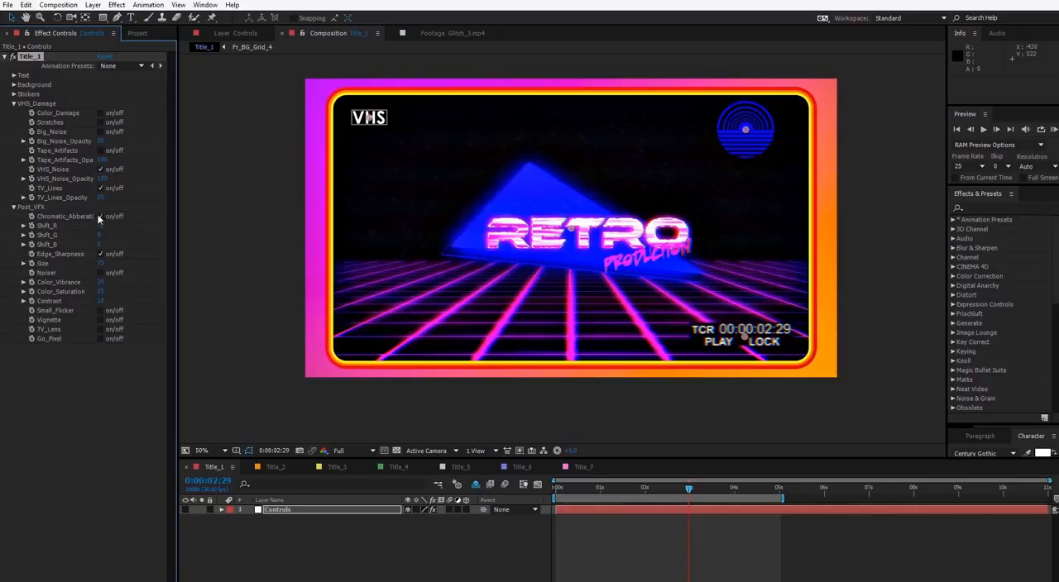
key(period)
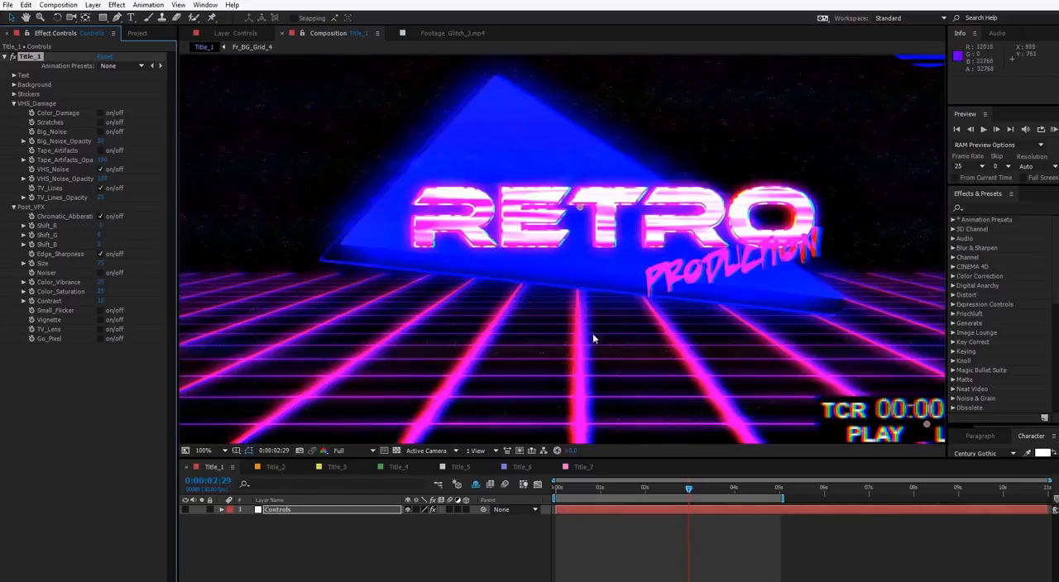
key(comma)
key(comma)
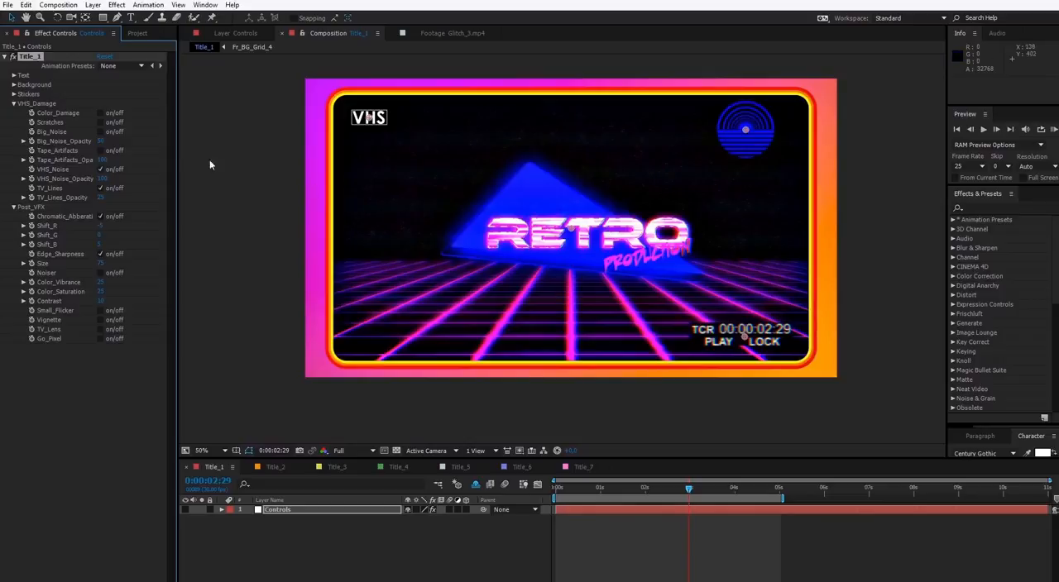
Try a Shift_G value of 10 for the chromatic aberration and restore it to 0
click(100, 235)
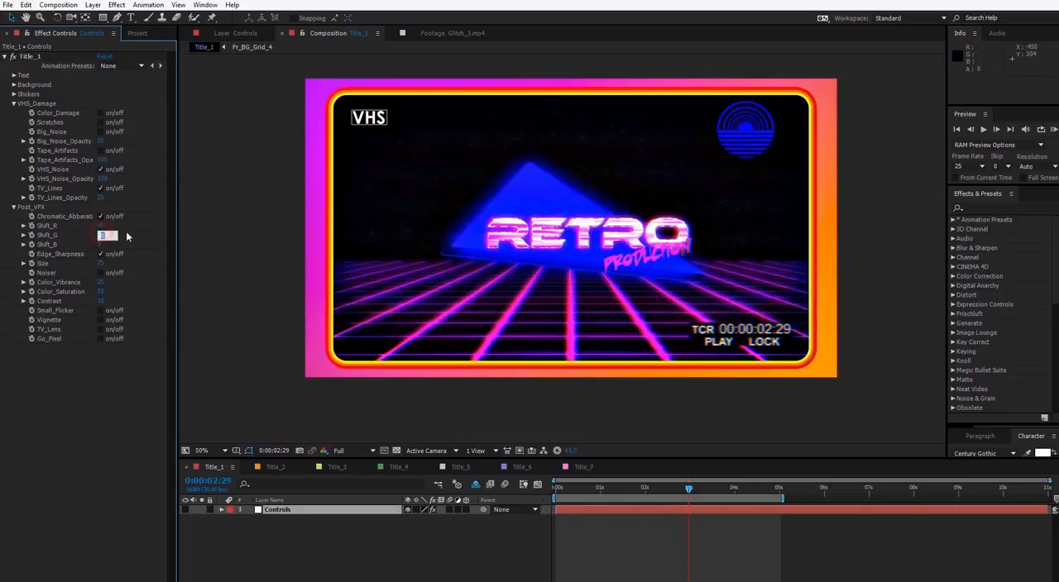
text(10)
click(137, 228)
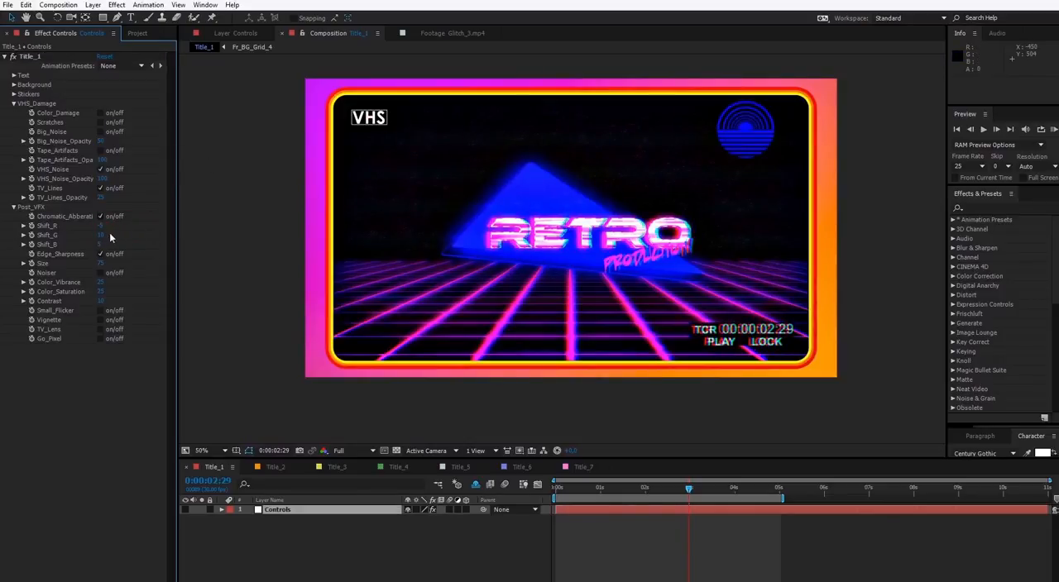
text(0)
click(150, 228)
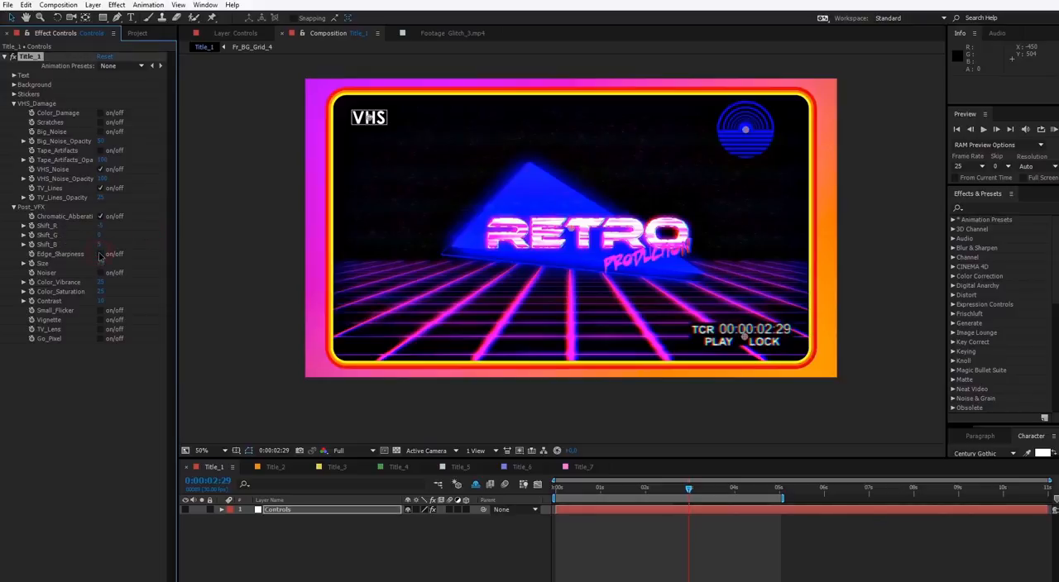
Inspect the title with Edge_Sharpness off, toggle Noiser on and off, and turn Edge_Sharpness back on
scroll(554, 254, up, 2)
drag(555, 255, 419, 255)
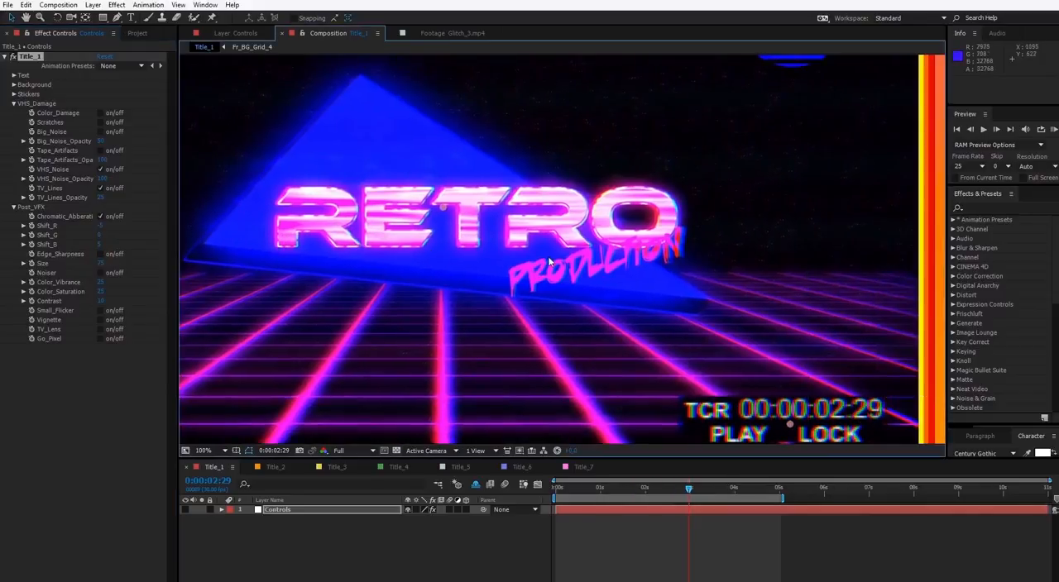
click(101, 274)
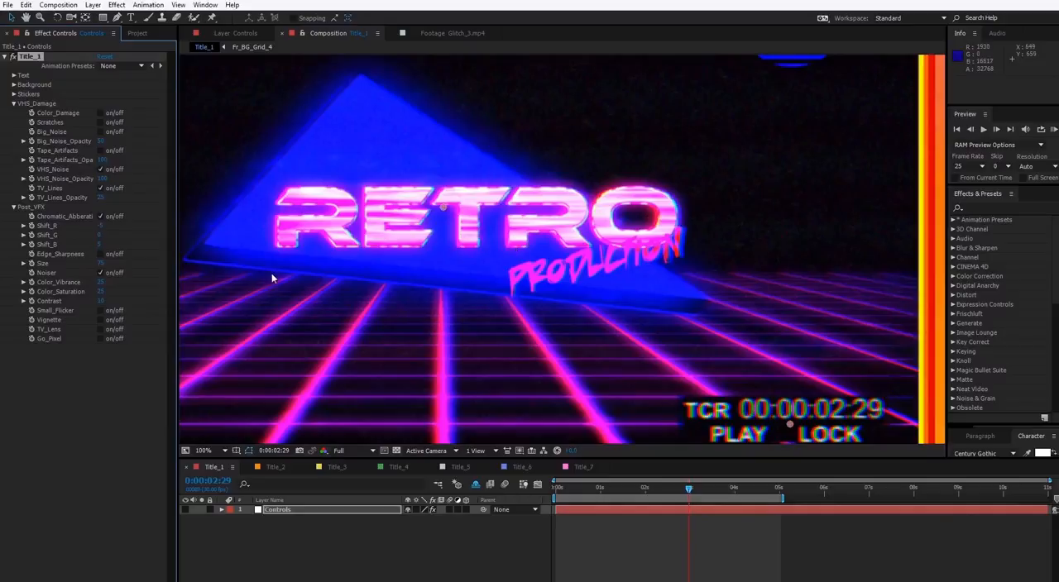
click(101, 274)
click(101, 255)
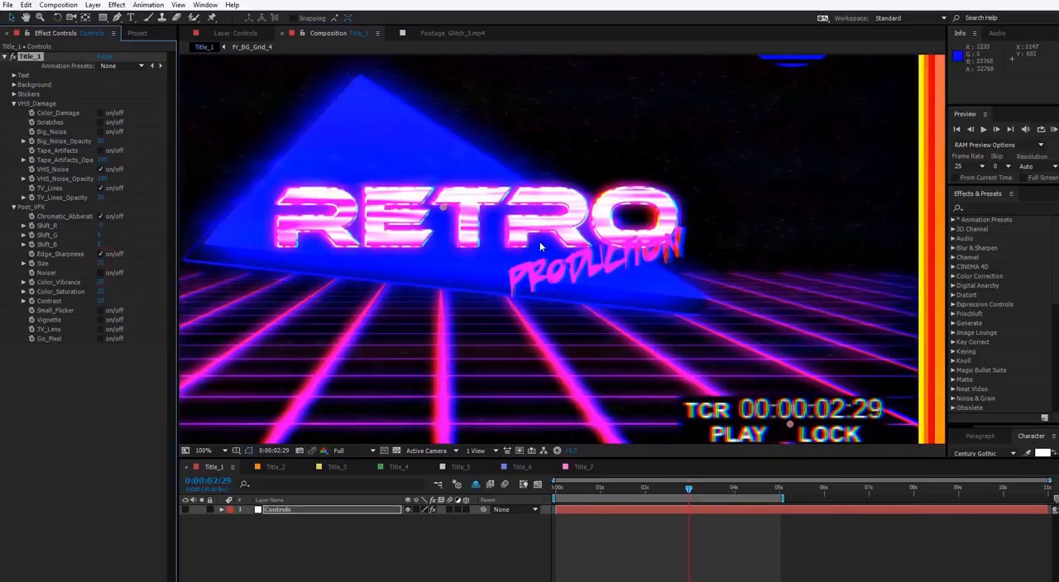
Examine the sharpened edges of the title text and set the Edge_Sharpness Size to 50
scroll(539, 241, up, 1)
drag(540, 241, 421, 175)
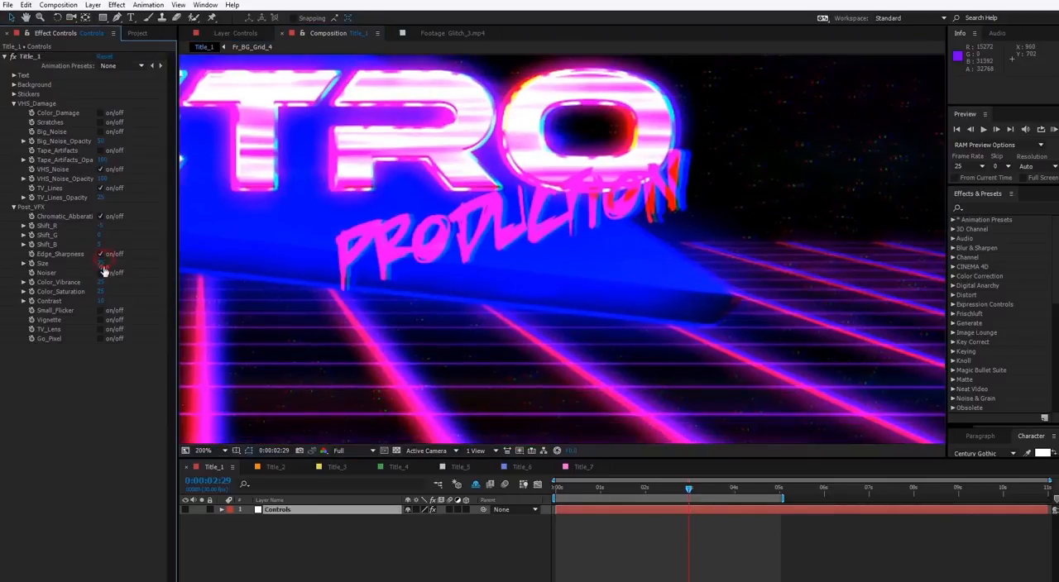
scroll(610, 308, down, 1)
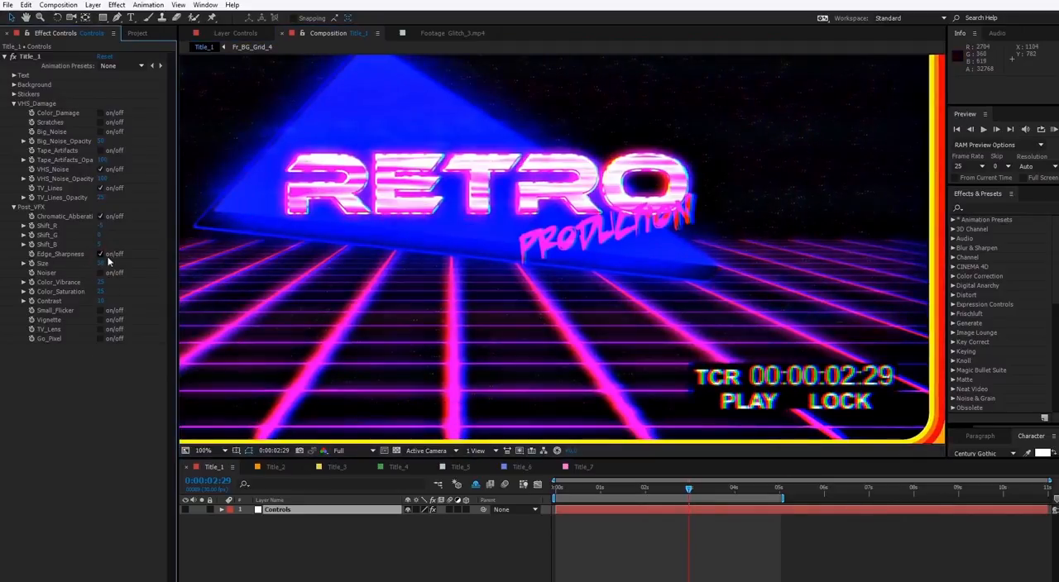
Turn Noiser on in the Post_VFX settings and inspect the noise around the blue triangle
scroll(474, 362, up, 1)
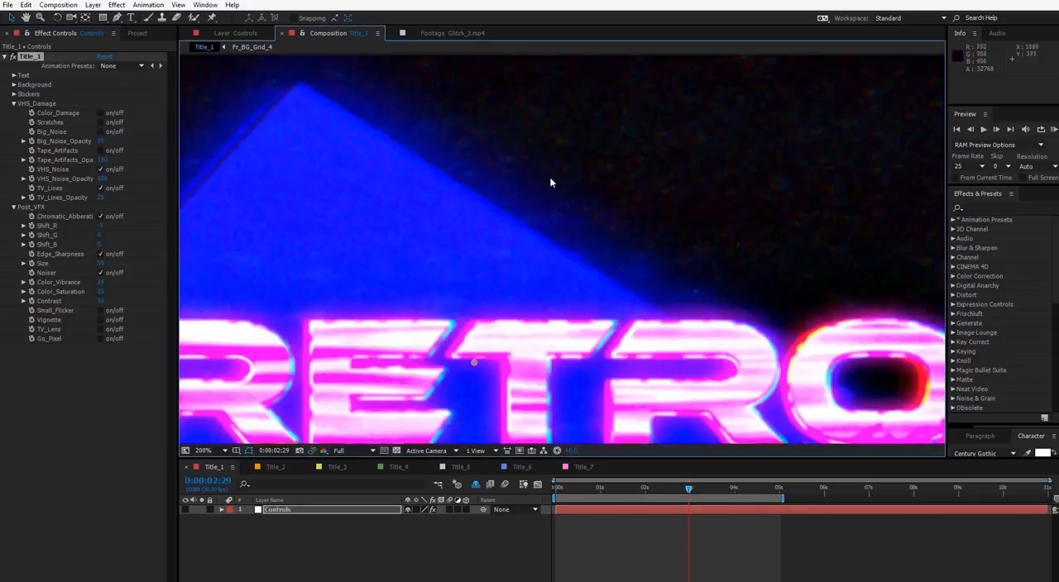
drag(520, 169, 573, 222)
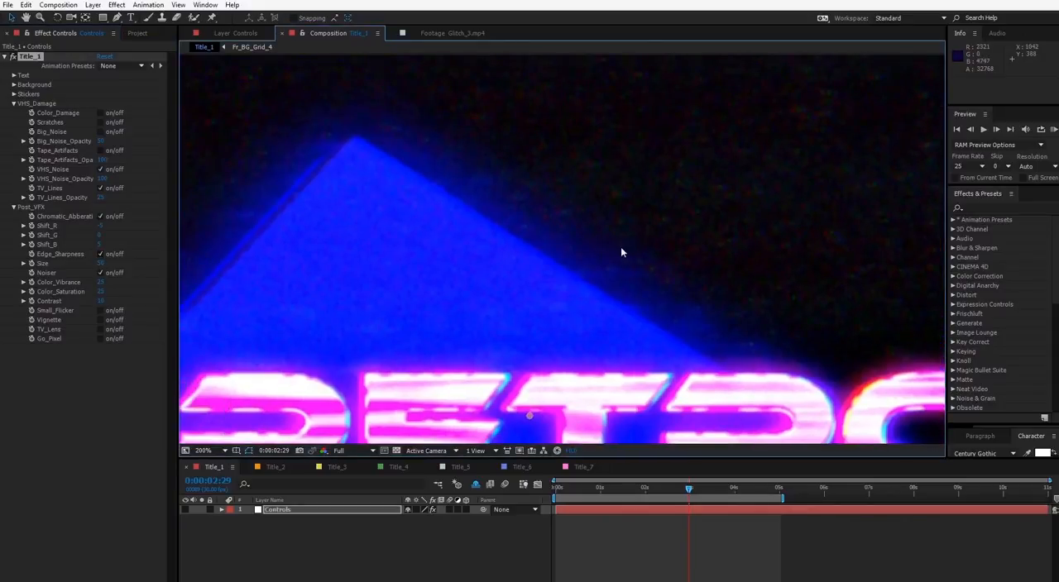
drag(621, 248, 543, 234)
scroll(562, 232, down, 1)
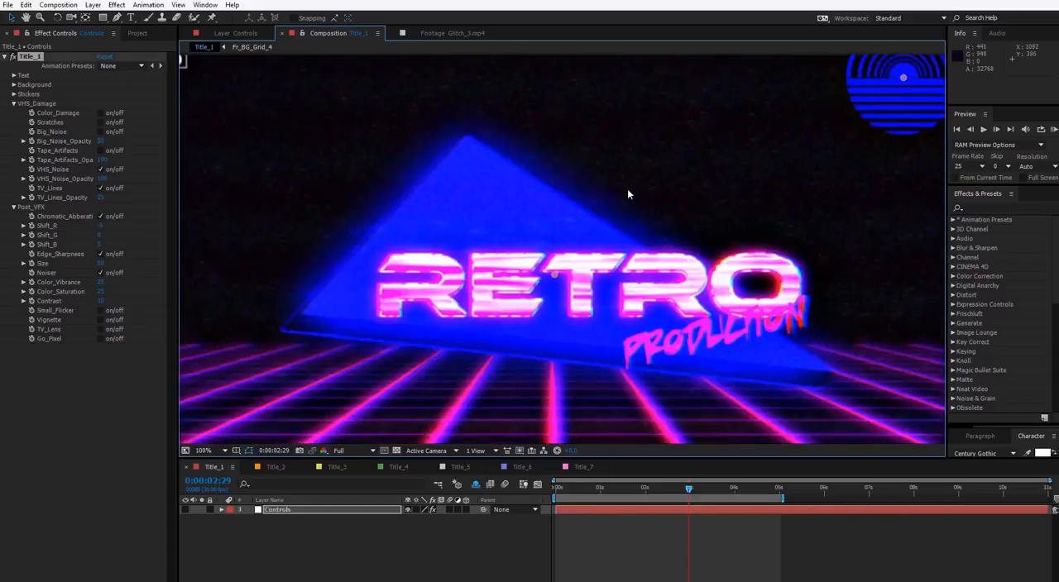
scroll(629, 192, down, 1)
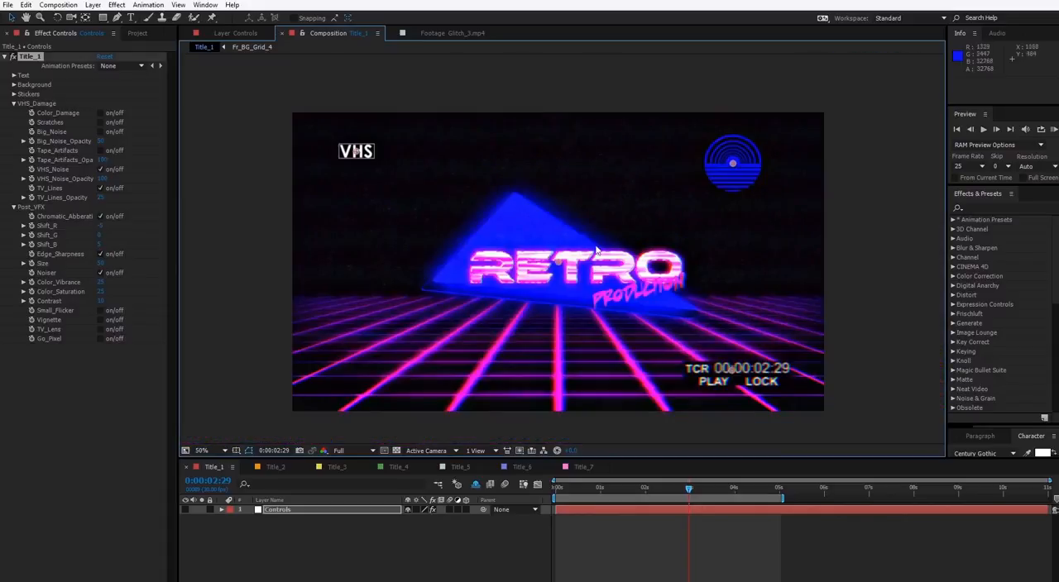
Set both Color_Vibrance and Color_Saturation to 50
click(100, 283)
text(50)
click(102, 293)
text(50)
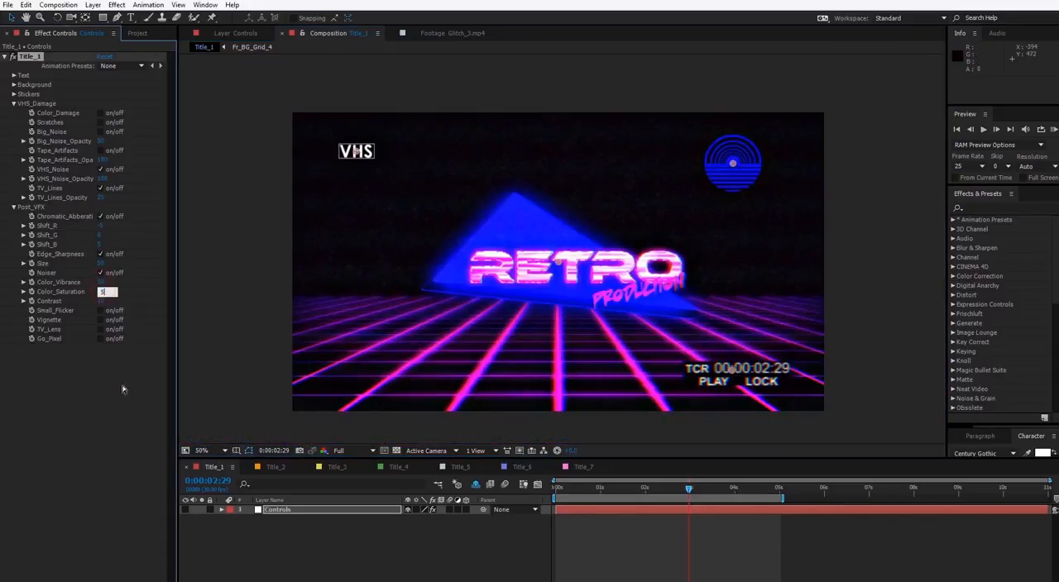
click(124, 389)
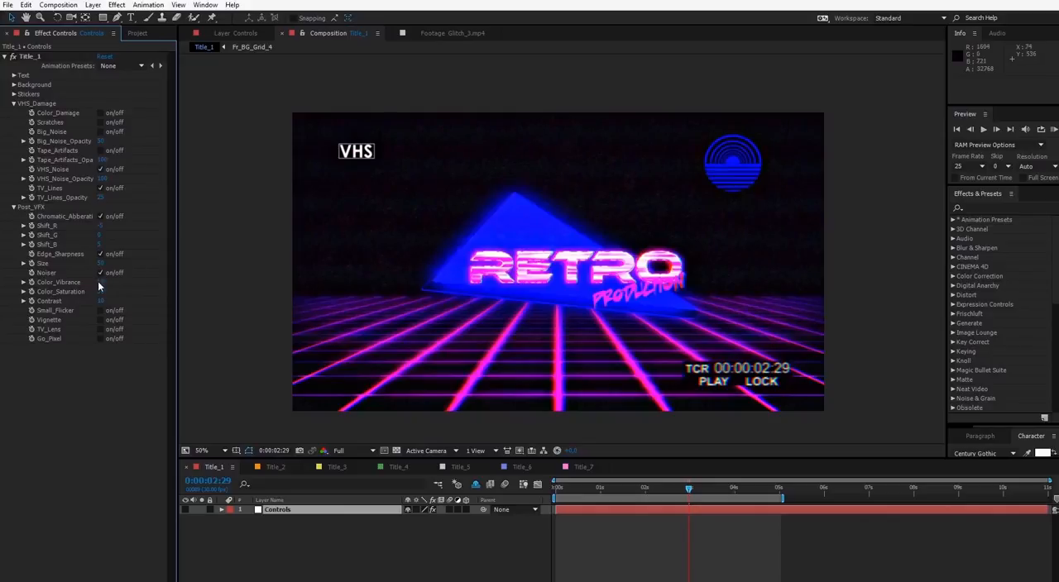
Raise both Color_Saturation and Color_Vibrance to 100
click(100, 283)
click(152, 288)
click(102, 293)
text(100)
click(118, 387)
click(101, 283)
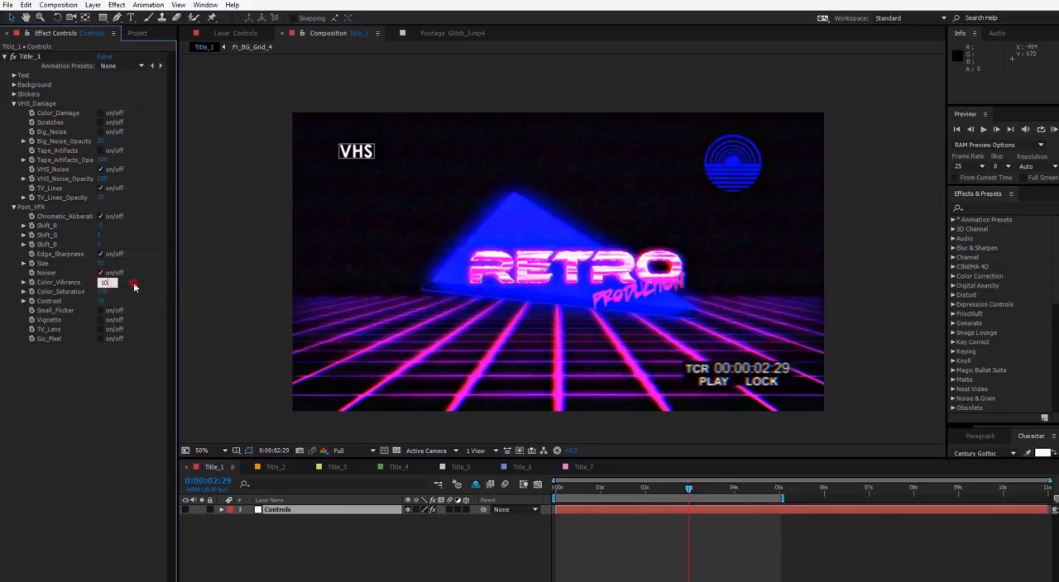
text(100)
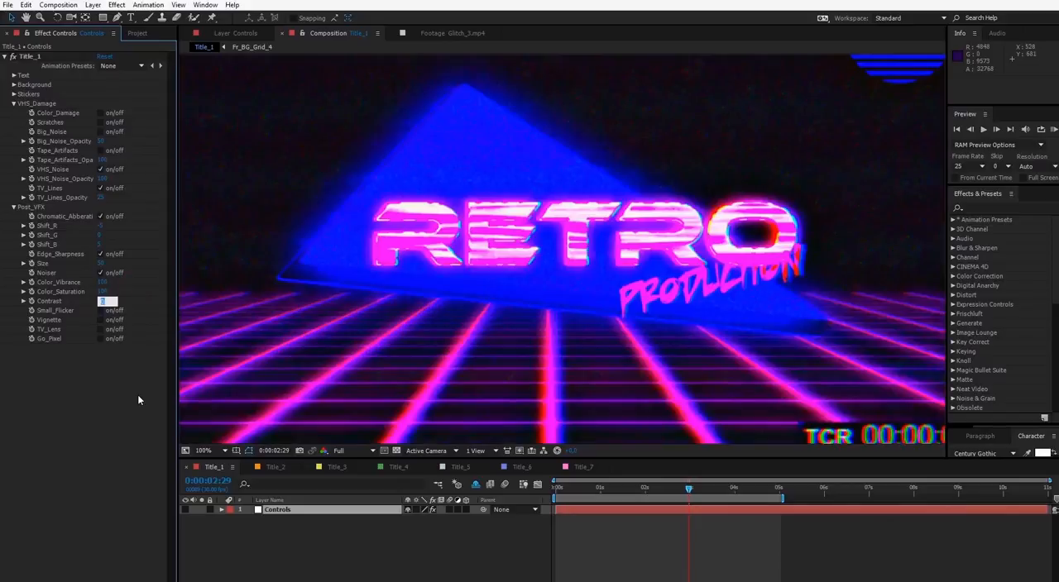
text(20)
Try Contrast values of 20 and 100 and compare their effect on the title
click(137, 395)
scroll(418, 311, down, 1)
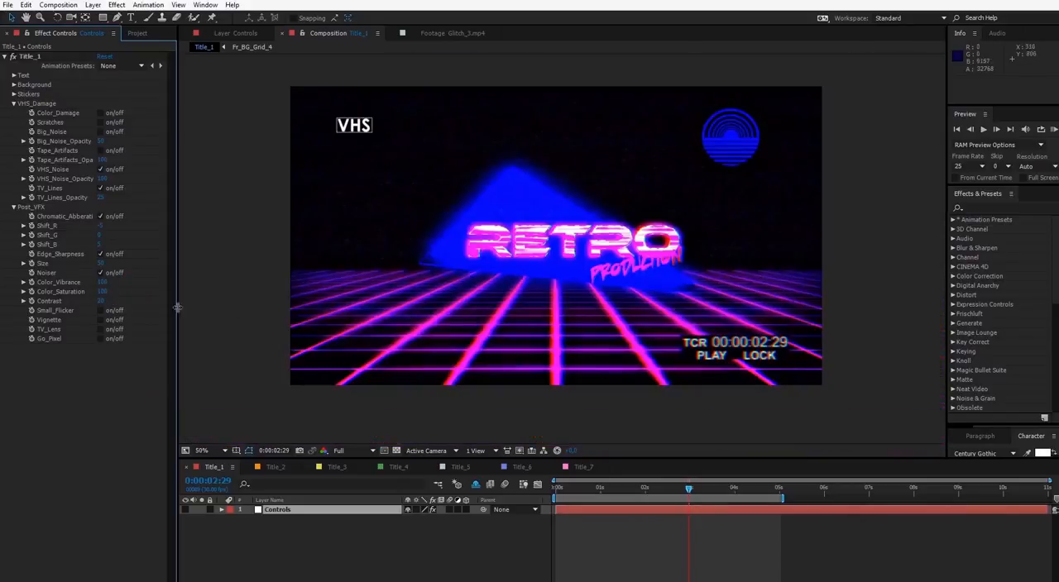
click(102, 302)
text(100)
click(139, 389)
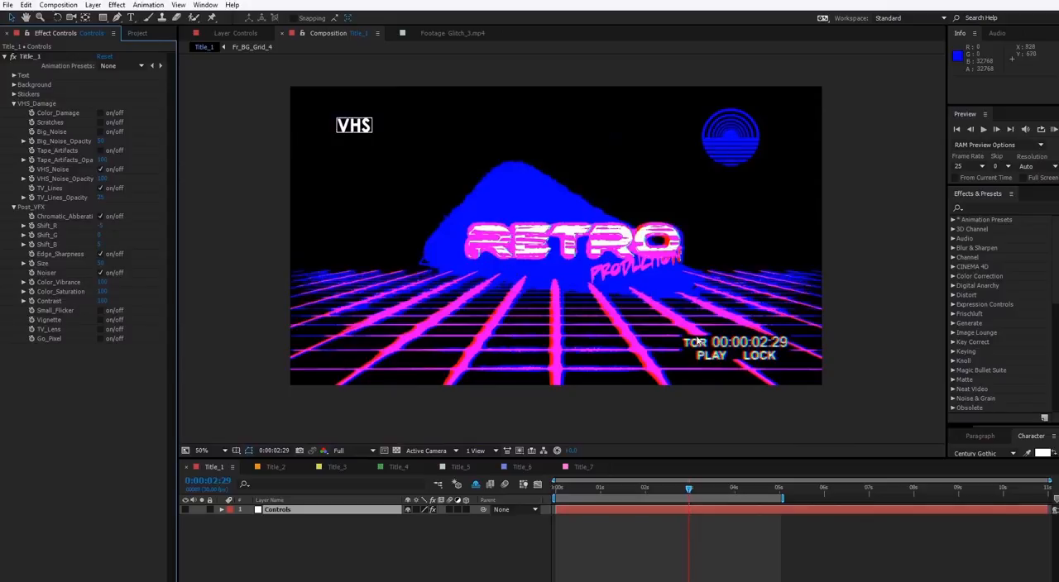
Reduce the Post_VFX Contrast to 10
drag(109, 303, 117, 372)
click(100, 304)
text(10)
click(120, 374)
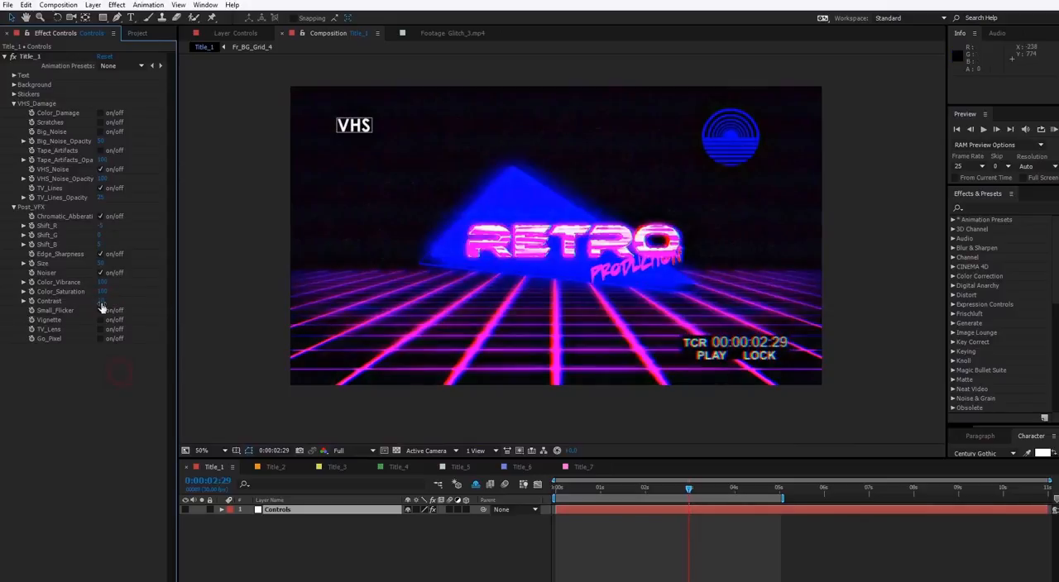
Set Contrast to 0, turn on Small_Flicker, Vignette, TV_Lens and Go_Pixel, and collapse the VHS_Damage and Post_VFX groups
click(18, 317)
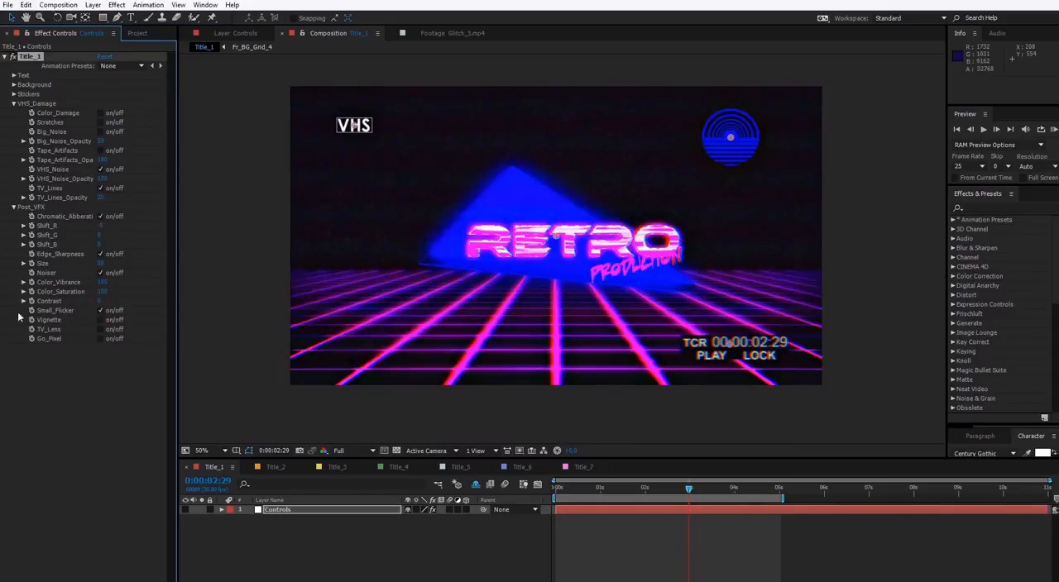
click(100, 319)
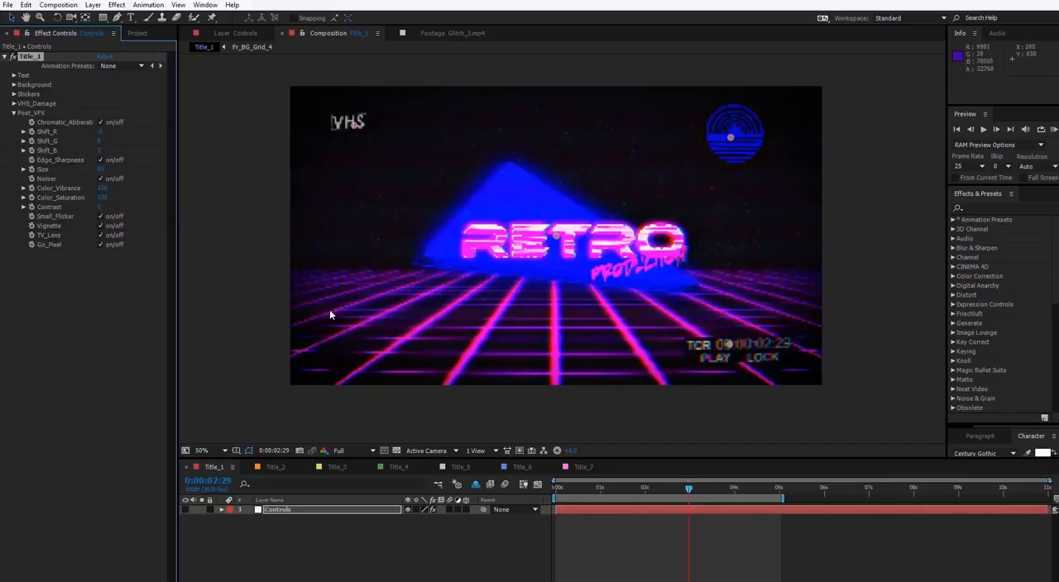
click(13, 114)
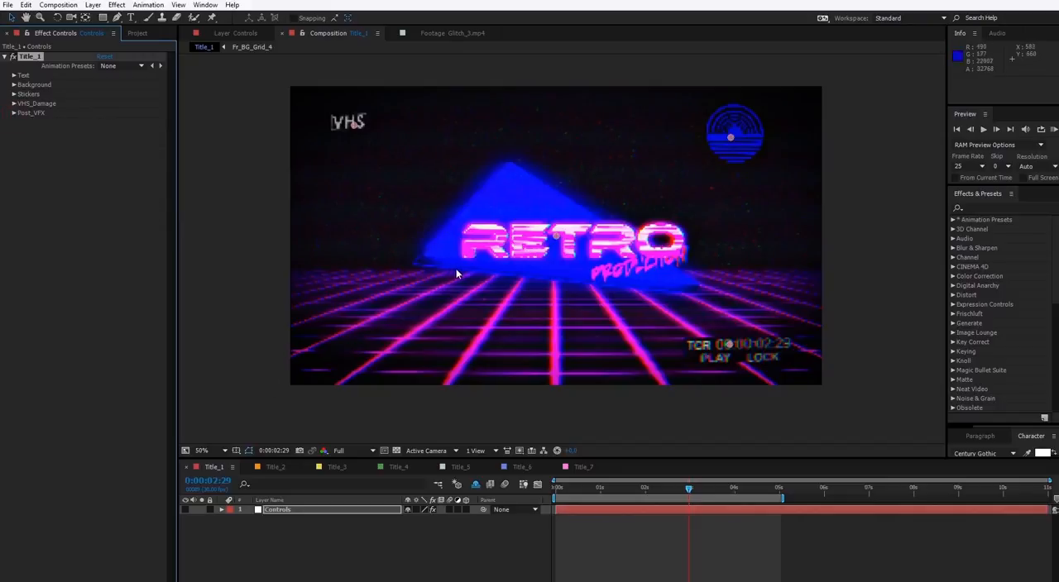
Select the Title_1 composition in the project and locate the Add to Render Queue command without running it
click(137, 34)
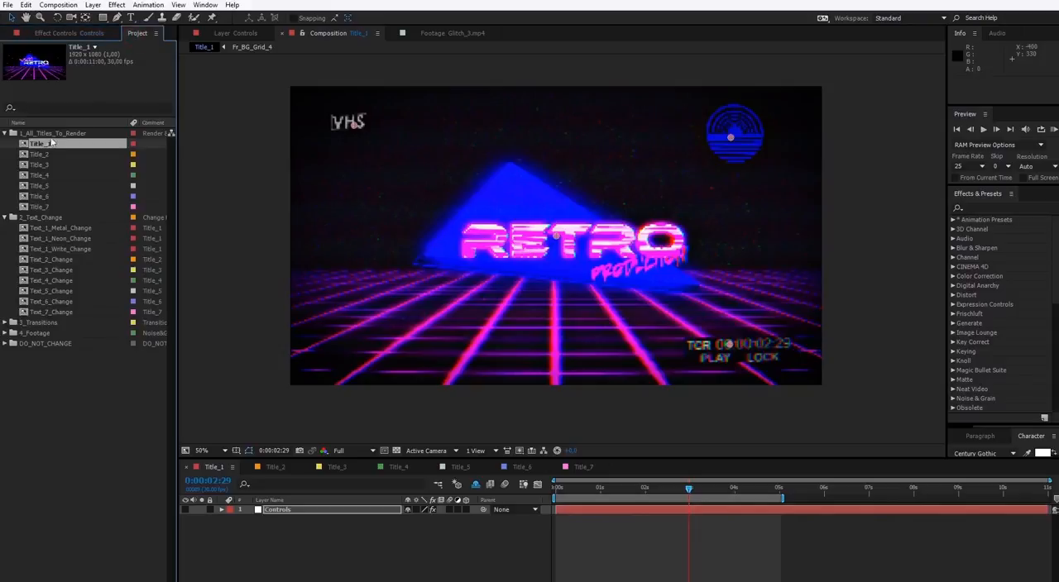
click(58, 5)
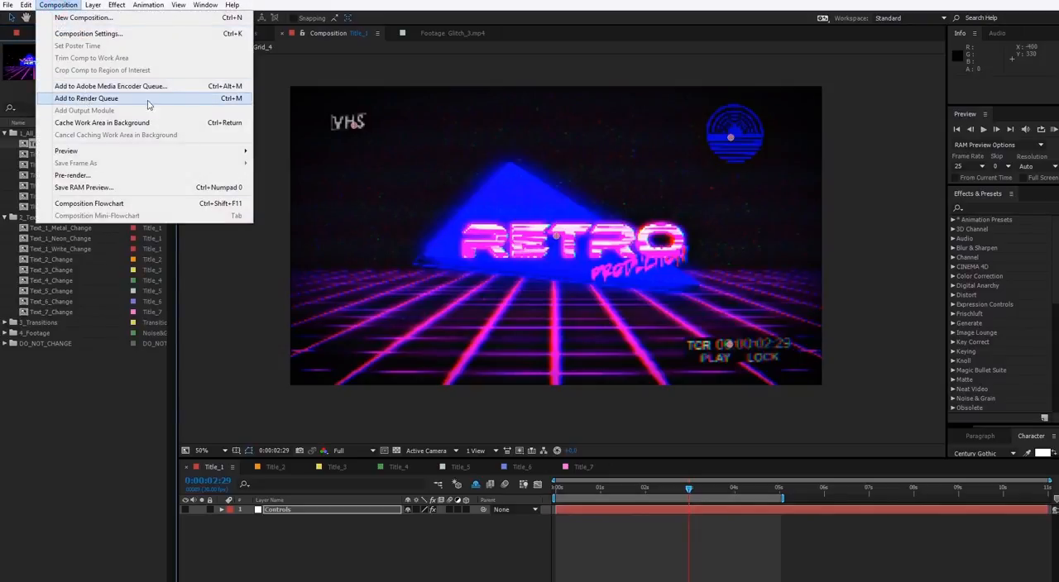
click(302, 530)
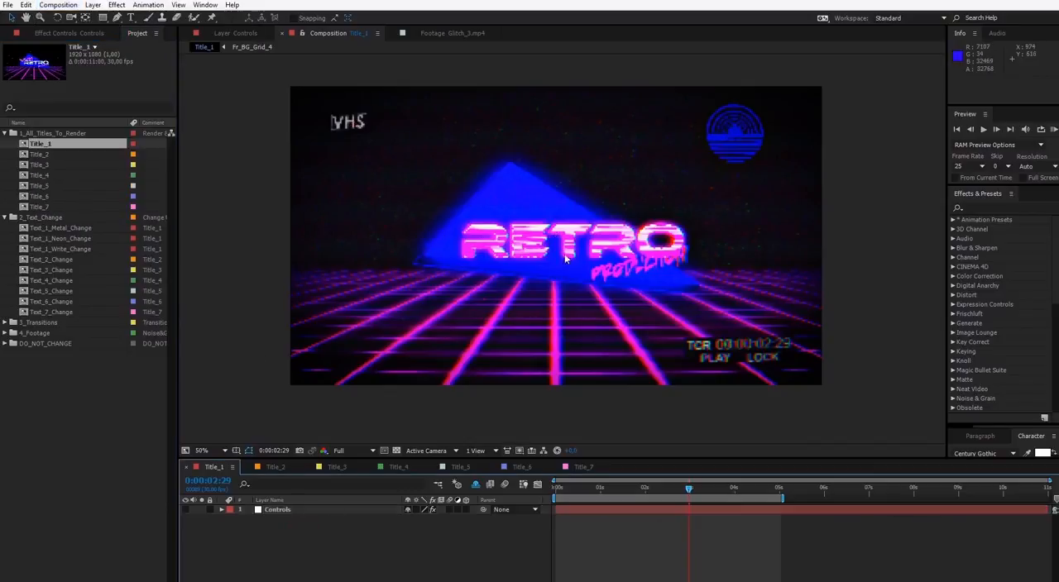